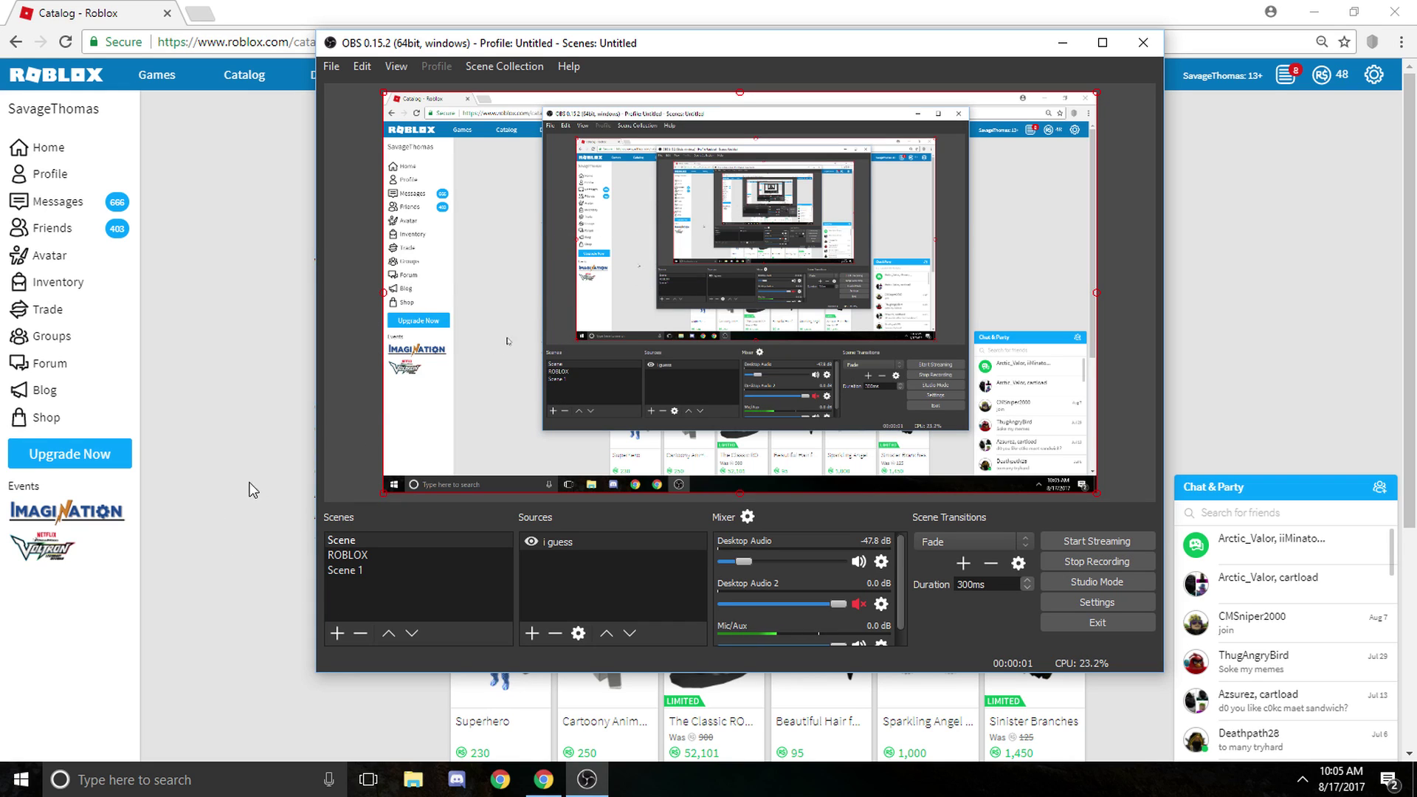
- Switch to Chrome and go from the Roblox Catalog to the Home page, then look over it
left_click(246, 423)
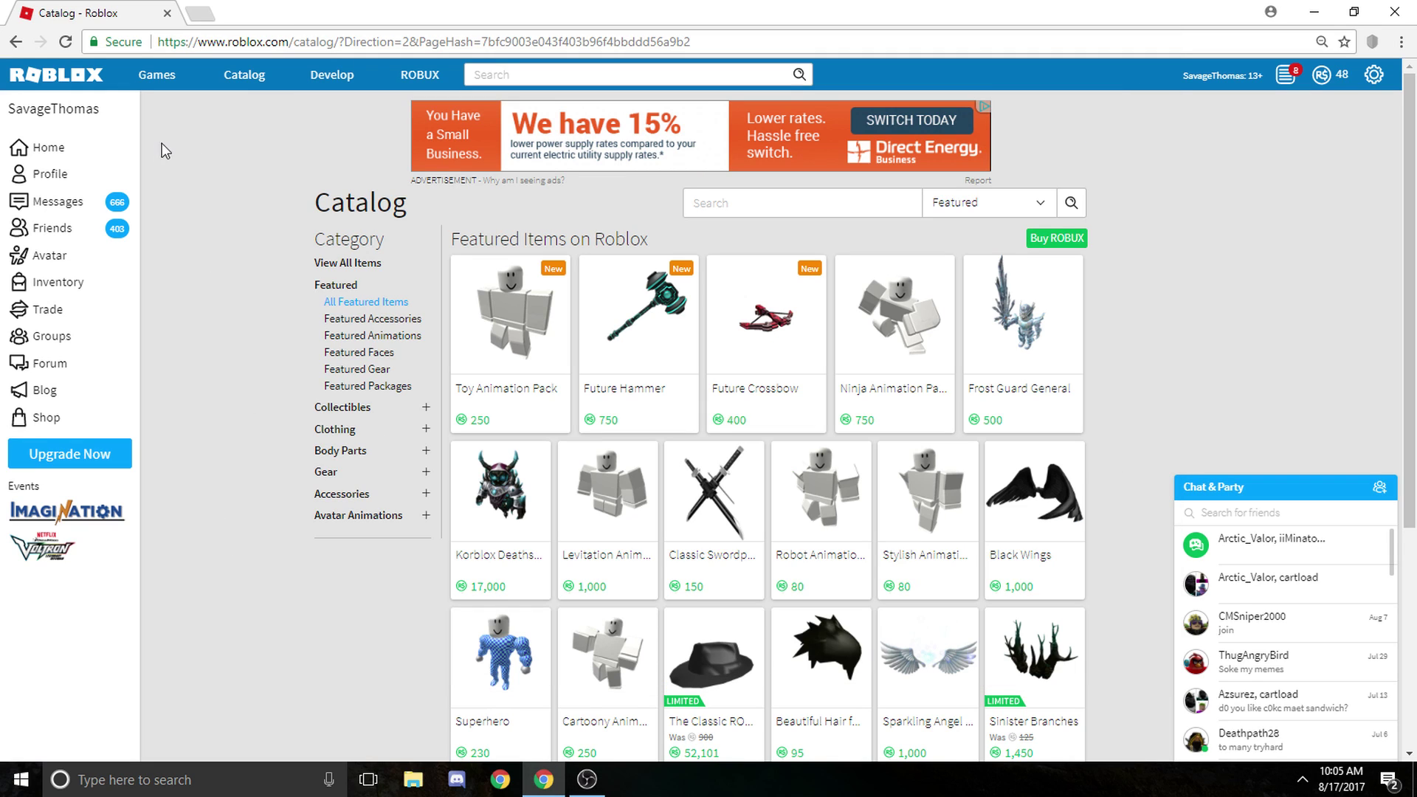
left_click(73, 146)
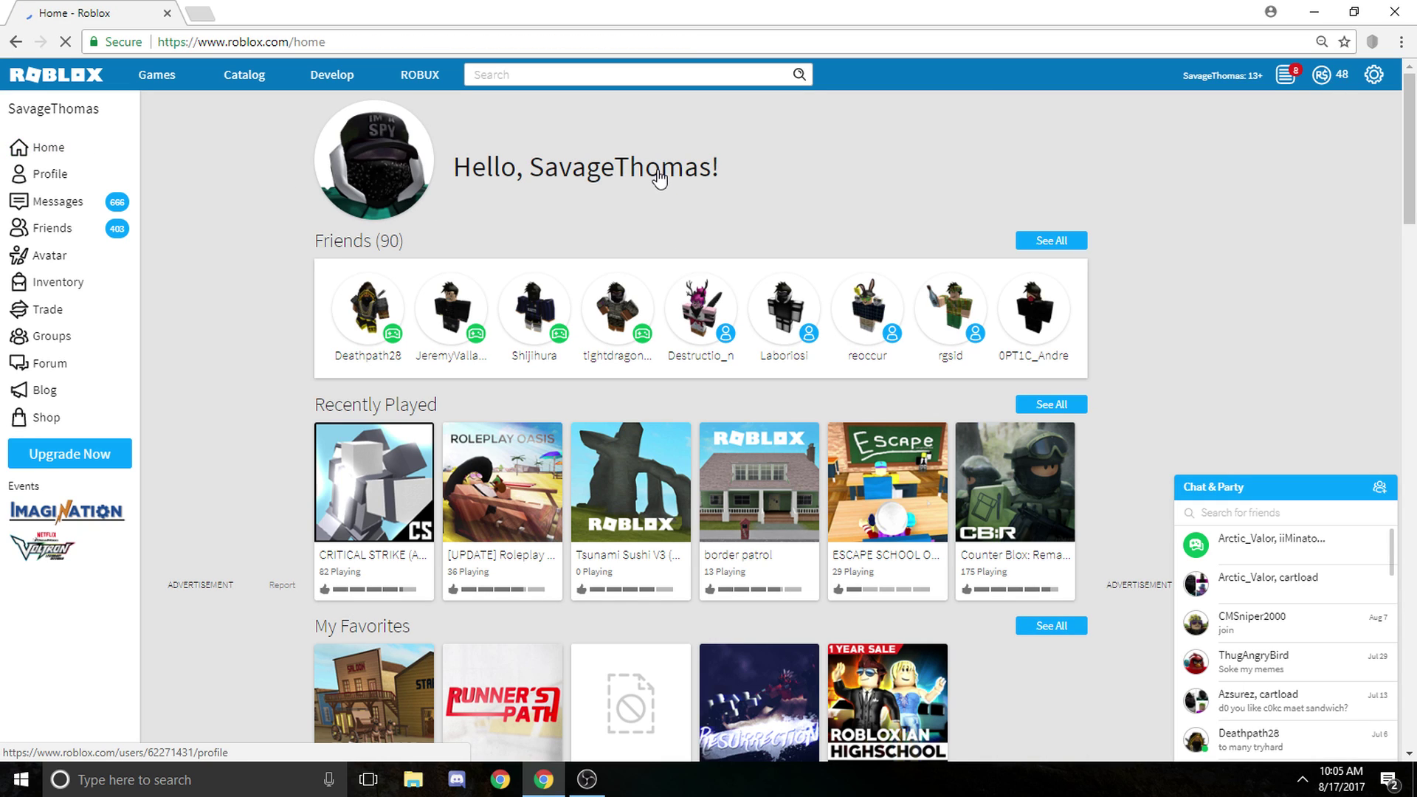
left_click_drag(750, 174, 474, 183)
left_click(496, 218)
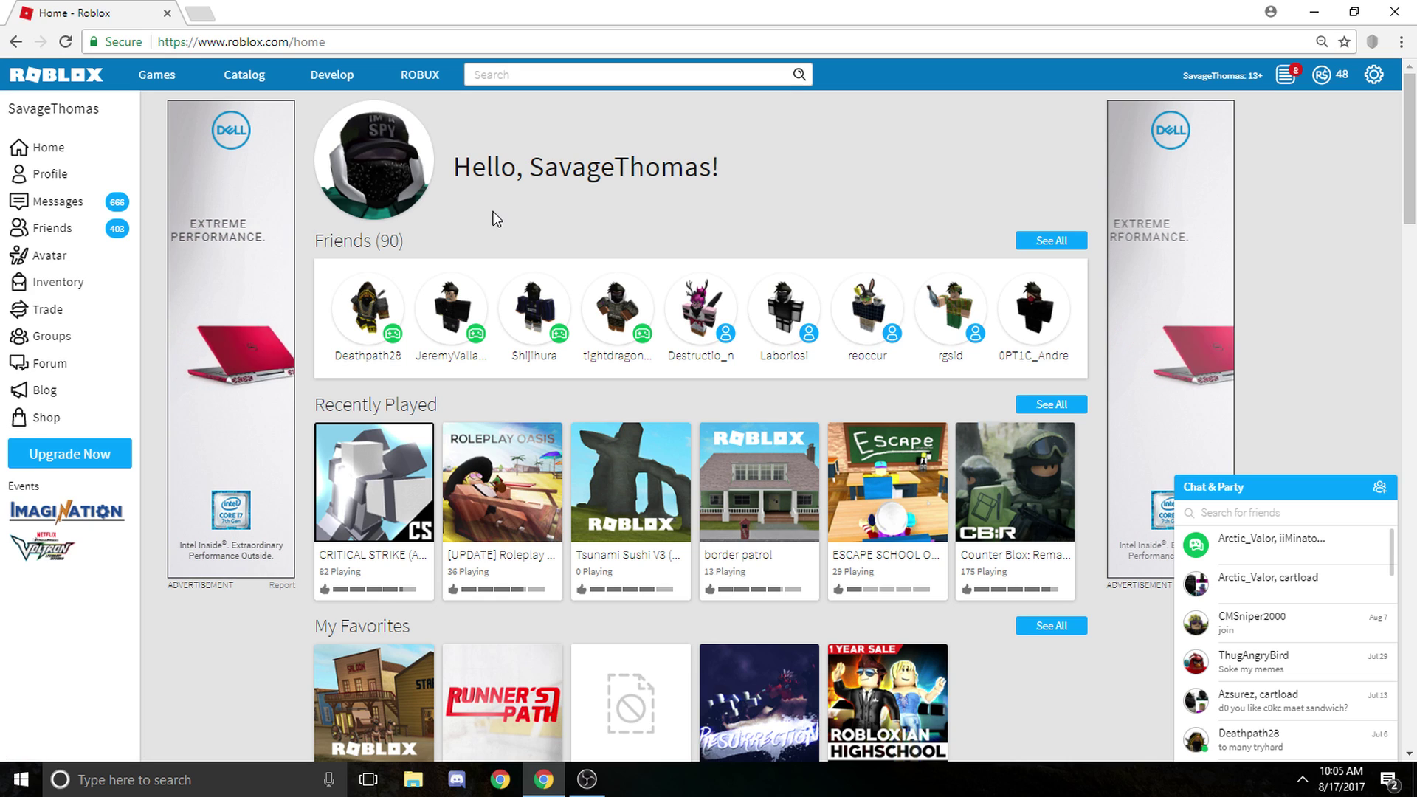
scroll(483, 217, "down", 1)
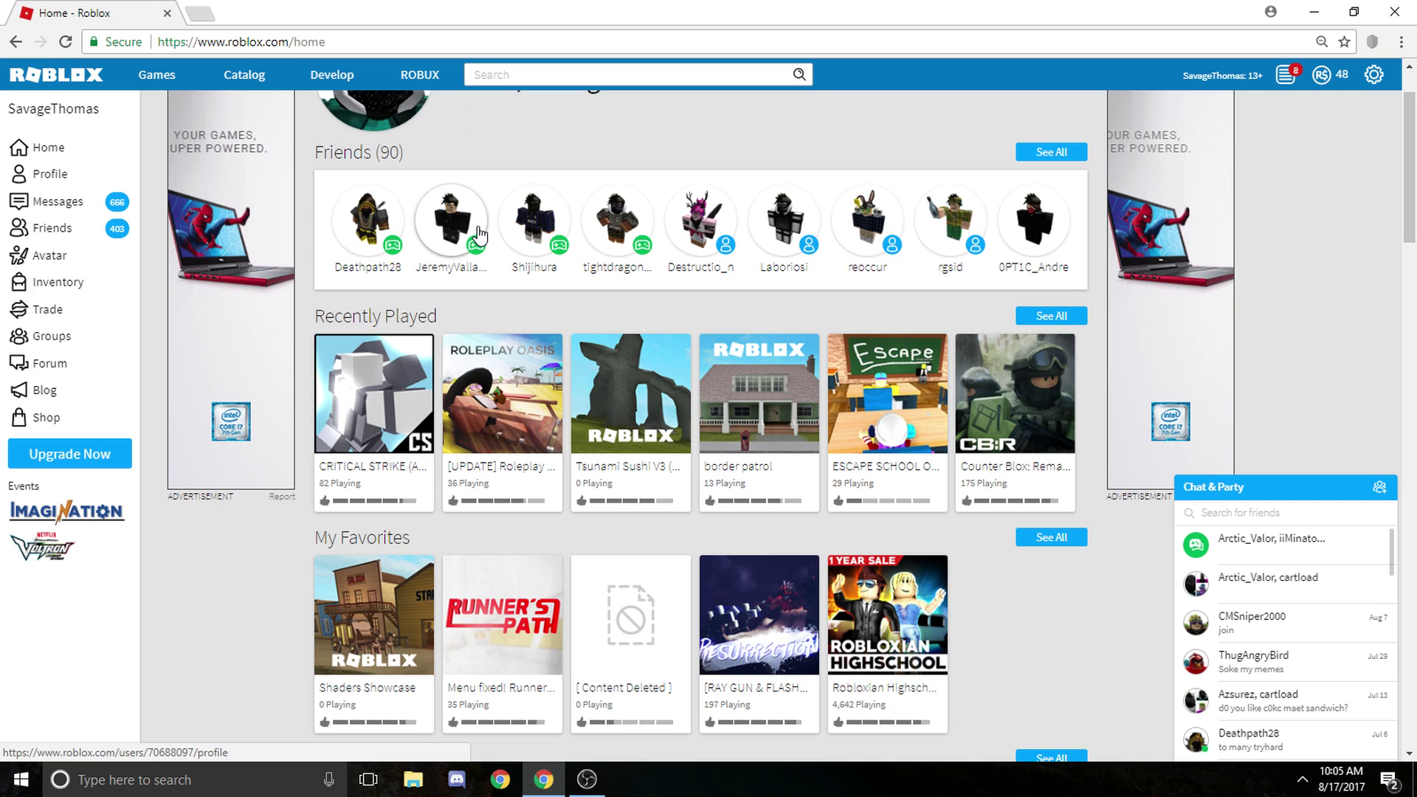
scroll(462, 157, "up", 1)
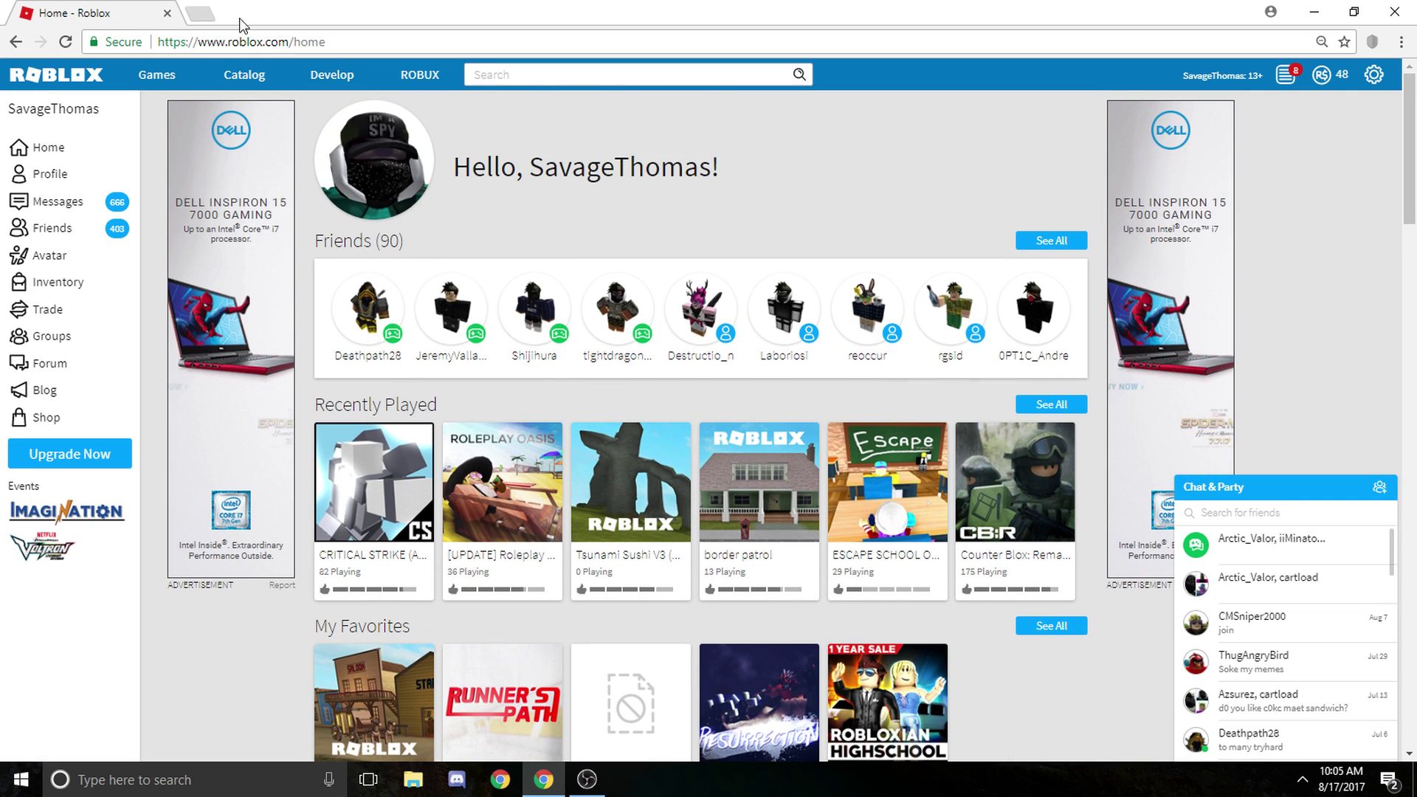
- Go to reshade.me in a new tab and download the ReShade 3.0.8 setup file
left_click(200, 13)
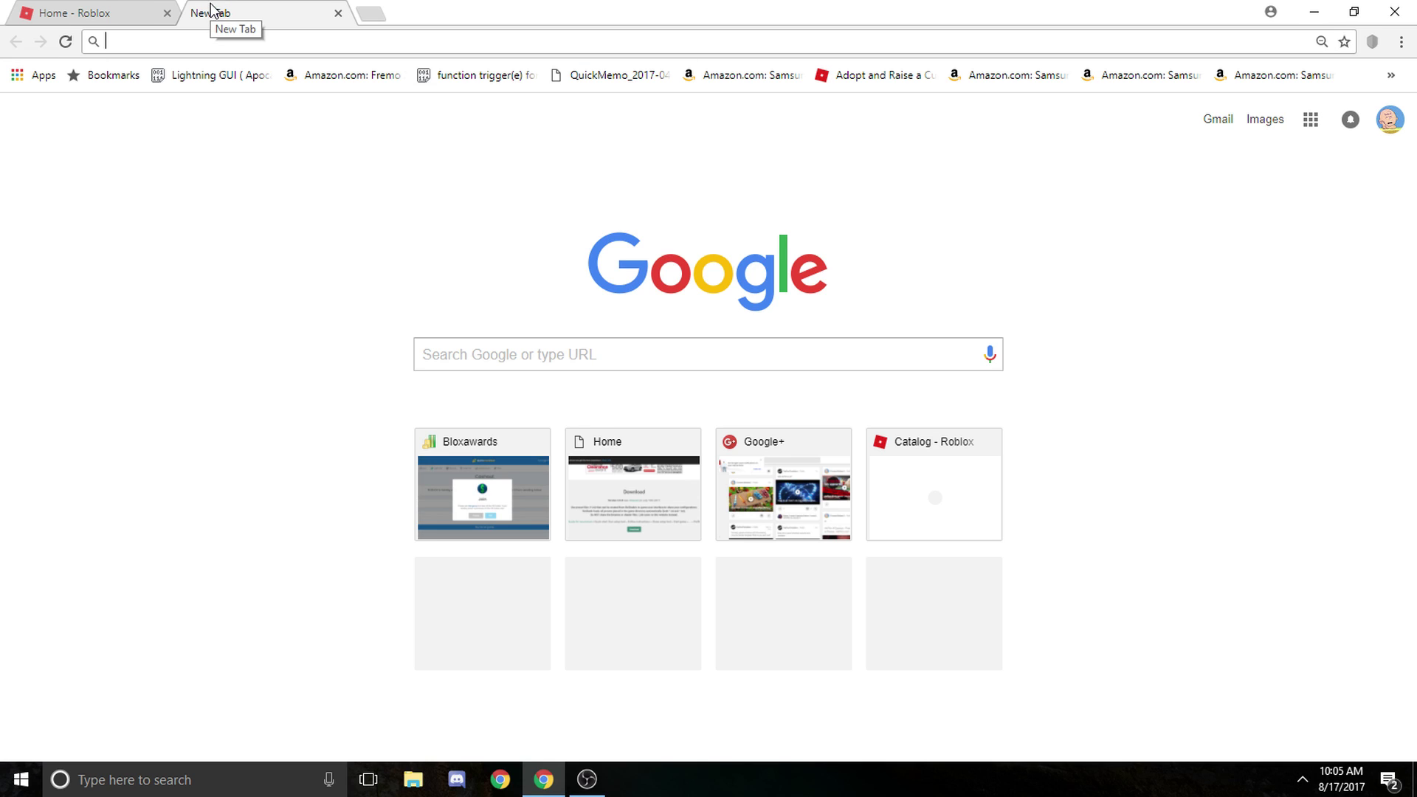
type("reshade.me")
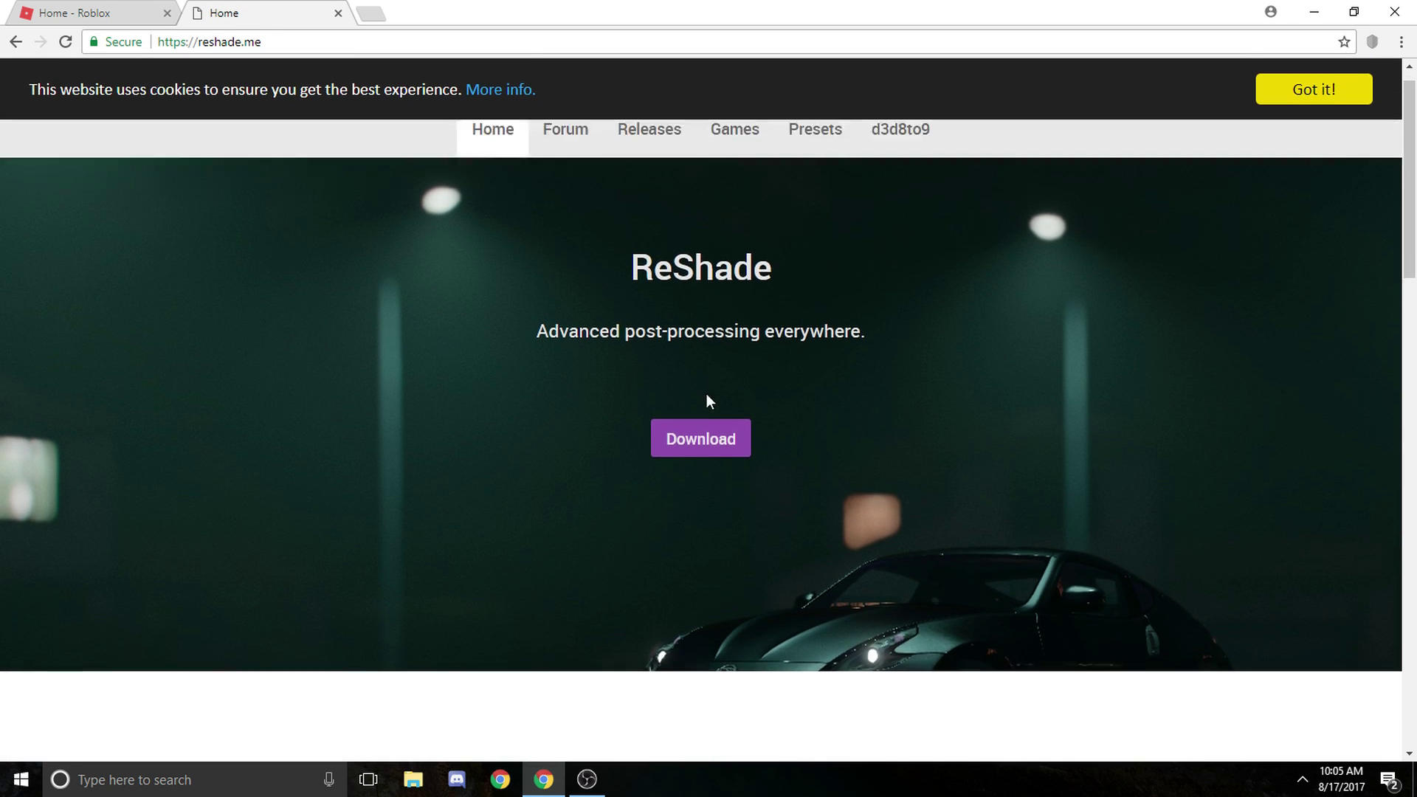
scroll(706, 388, "down", 15)
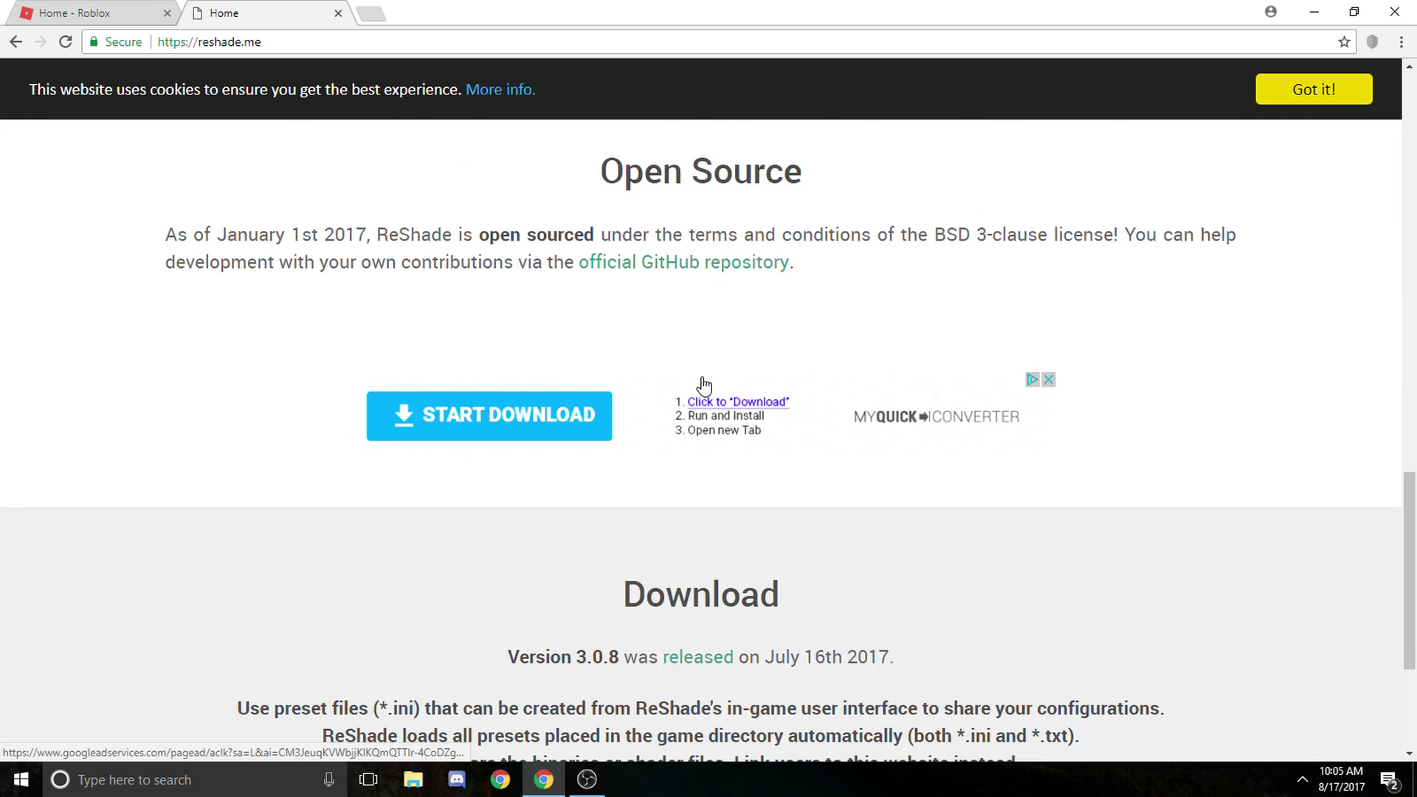
scroll(704, 384, "down", 4)
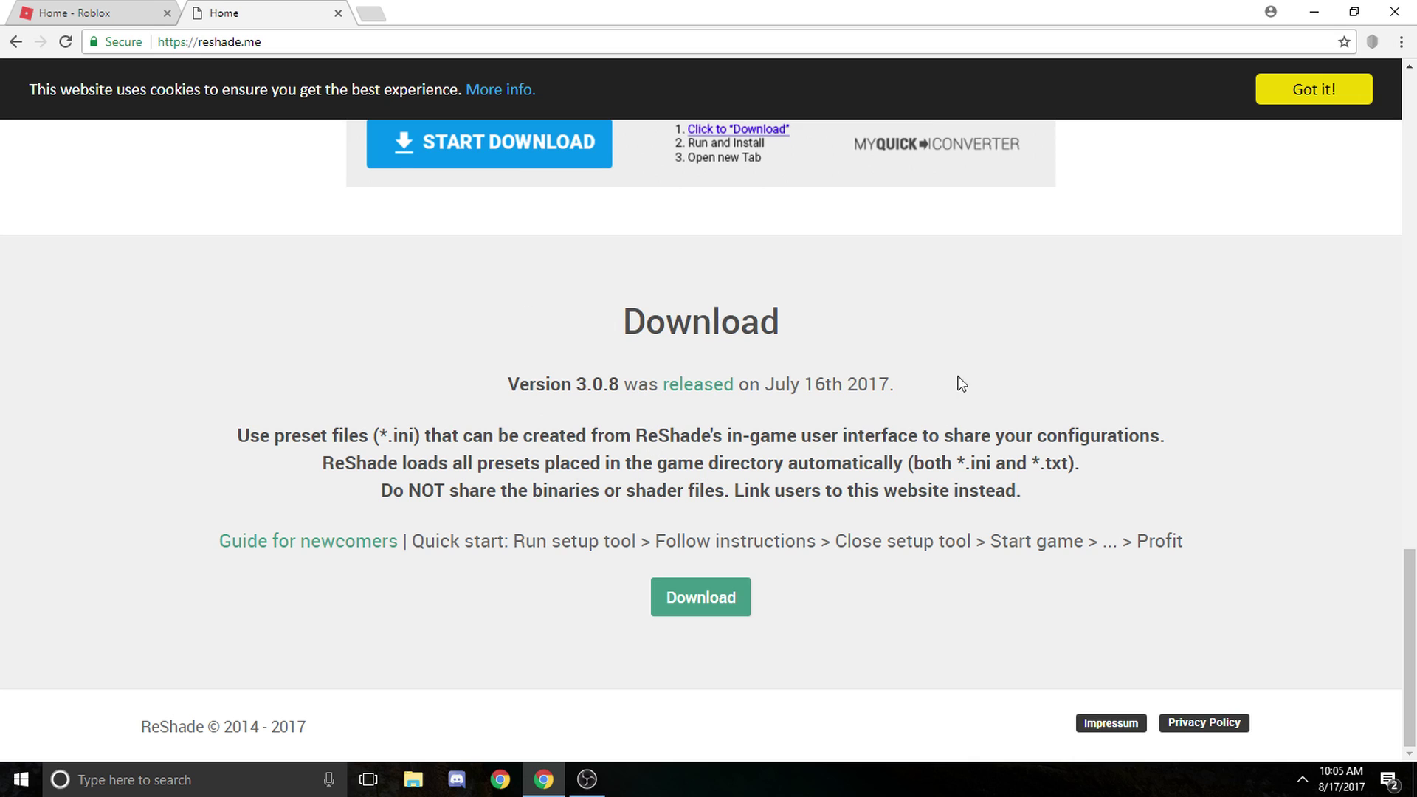
left_click_drag(494, 370, 902, 386)
left_click(902, 387)
scroll(787, 404, "up", 13)
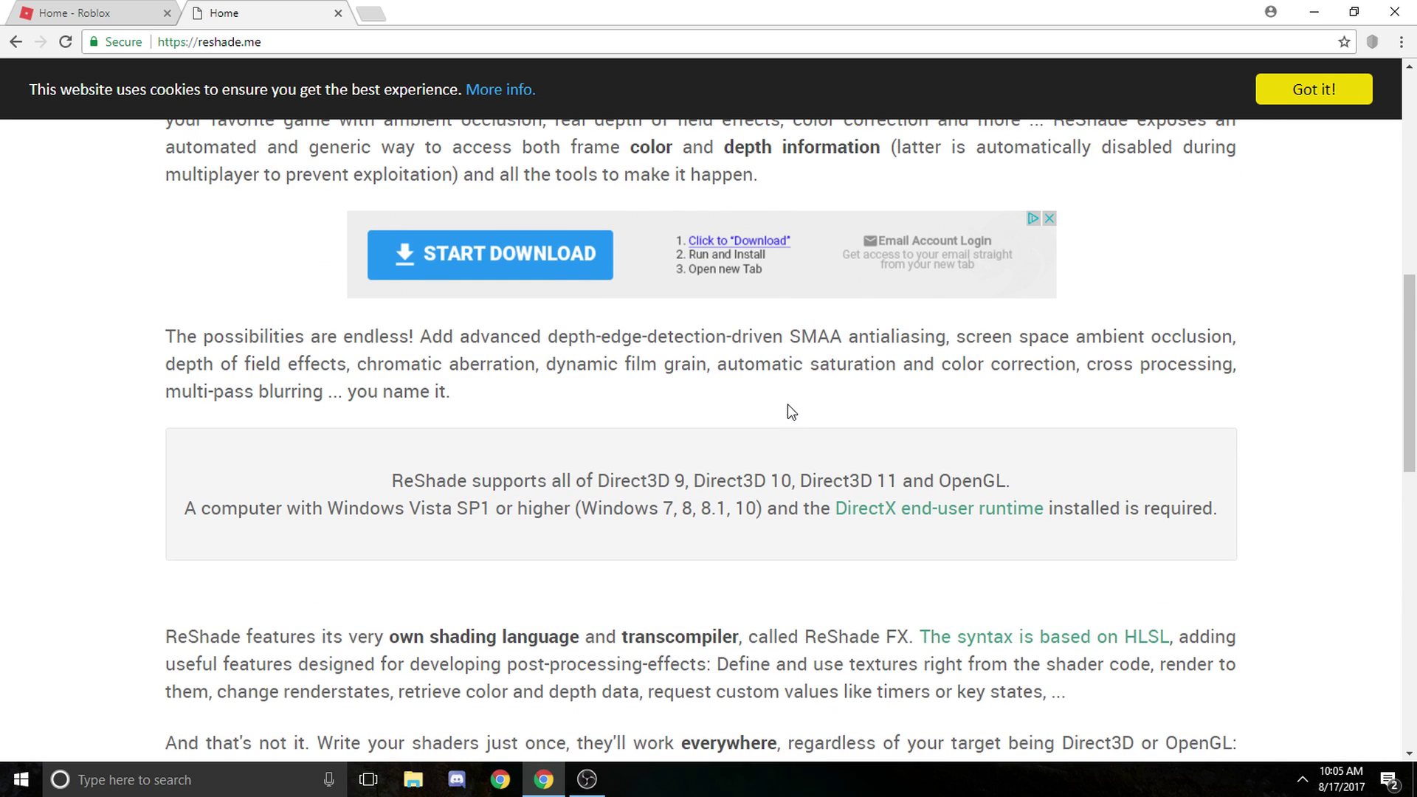
scroll(786, 404, "down", 13)
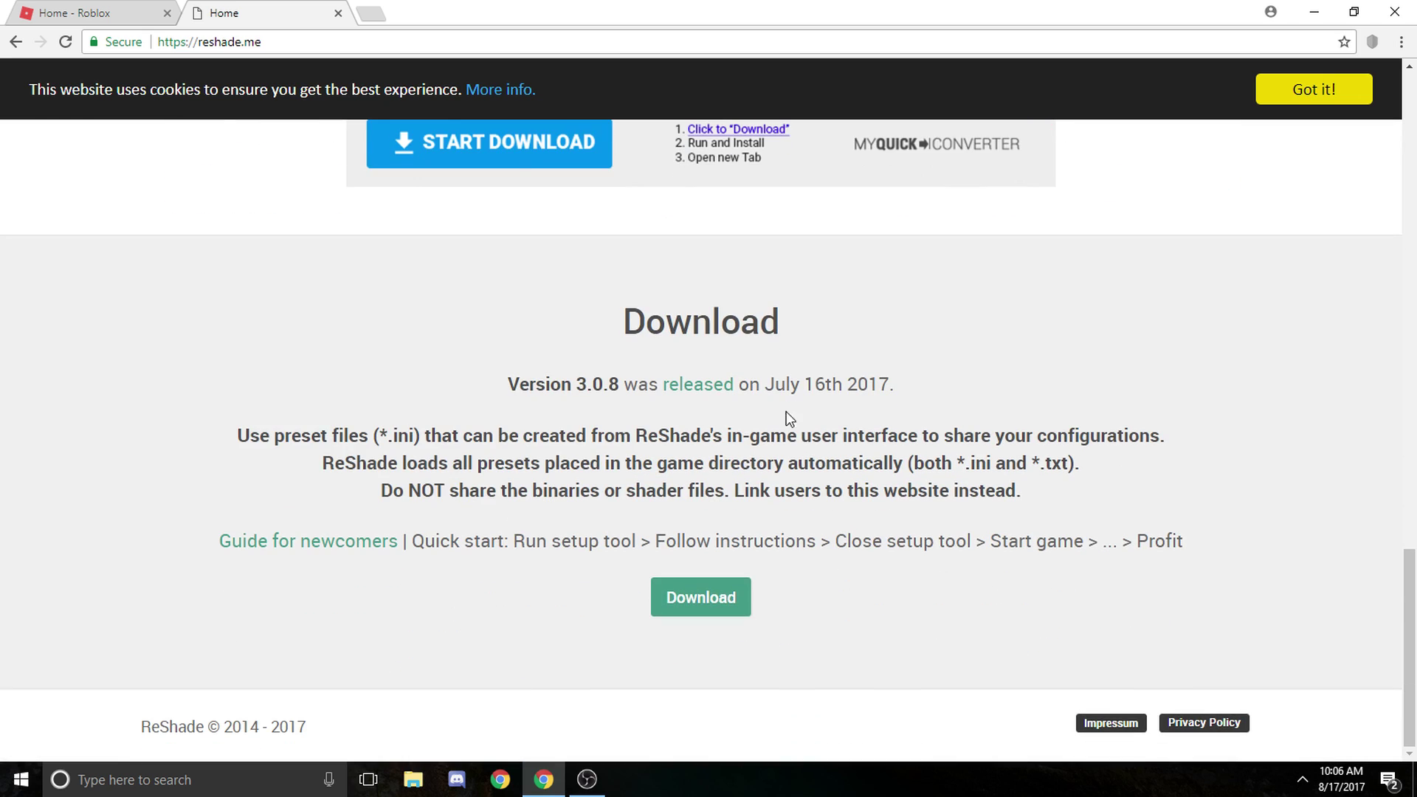
left_click(731, 597)
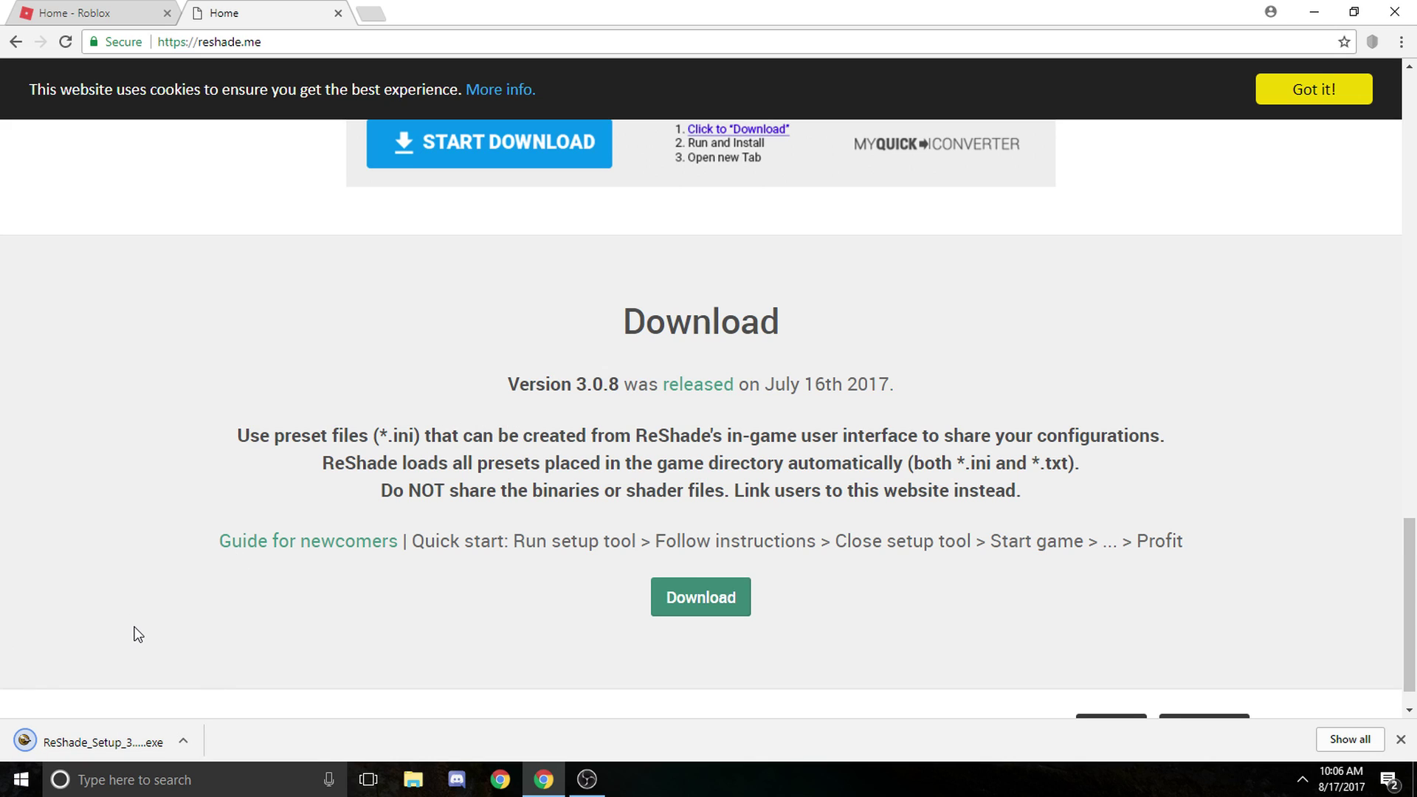
- Run the downloaded ReShade setup, start selecting a game, and browse to the Desktop folder
left_click(150, 738)
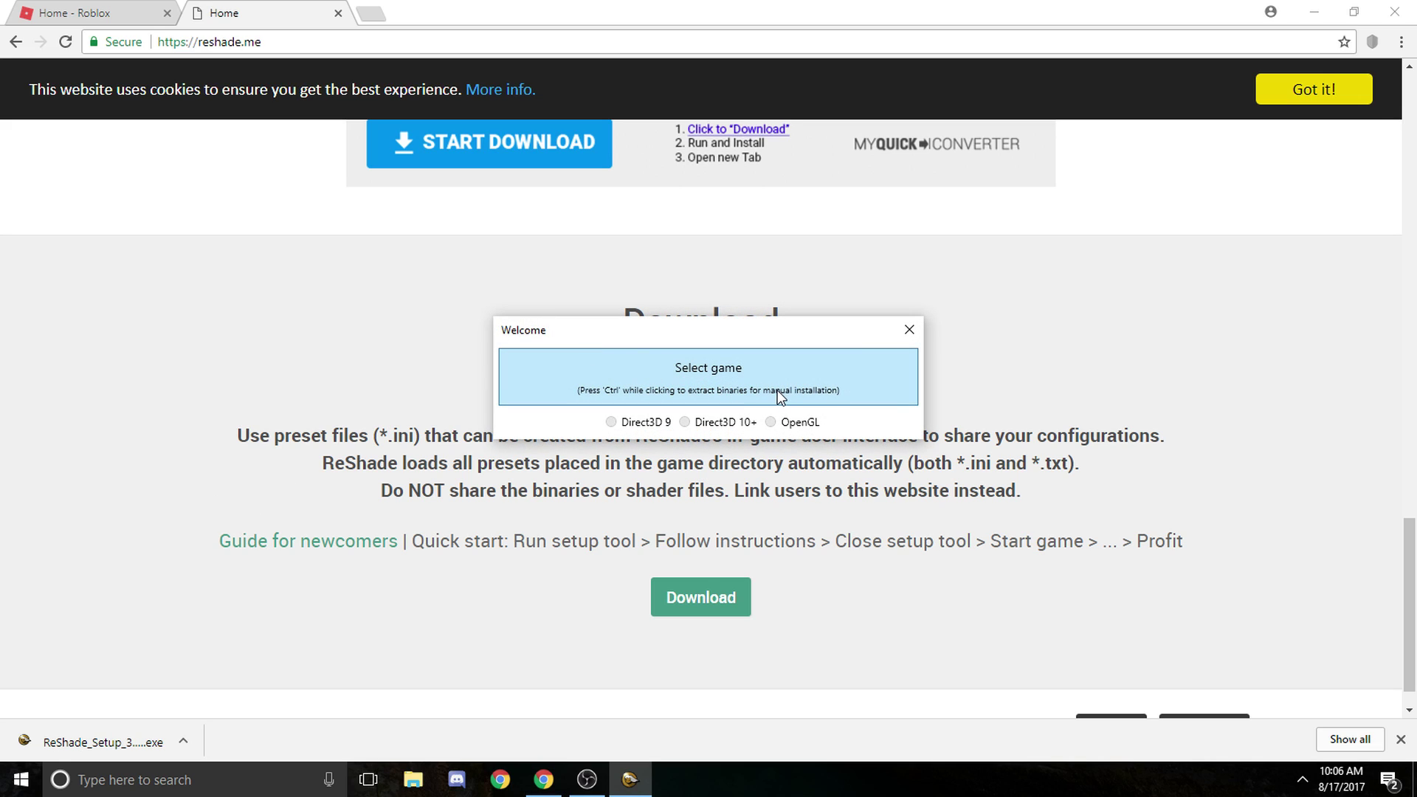
left_click(620, 366)
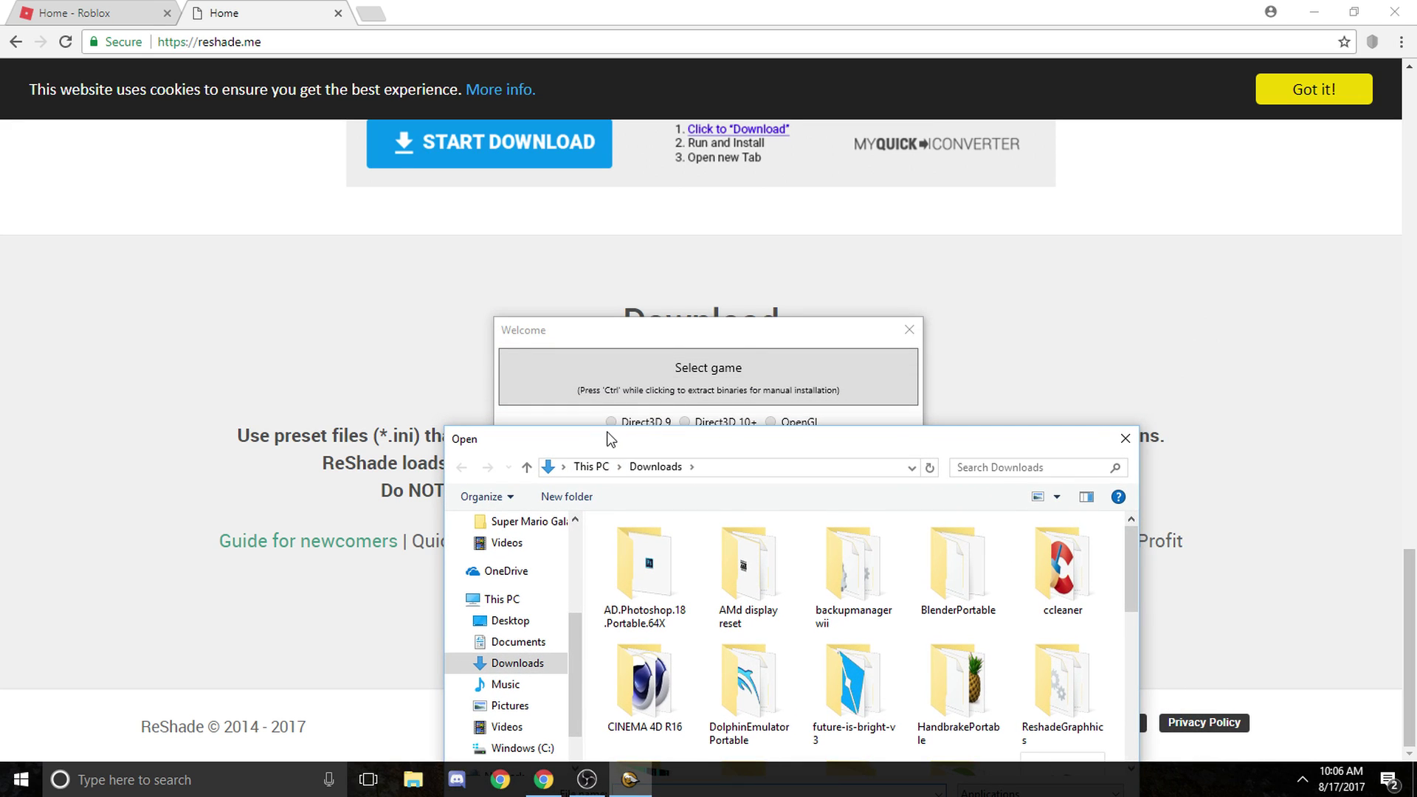
left_click_drag(606, 437, 617, 253)
scroll(653, 450, "down", 5)
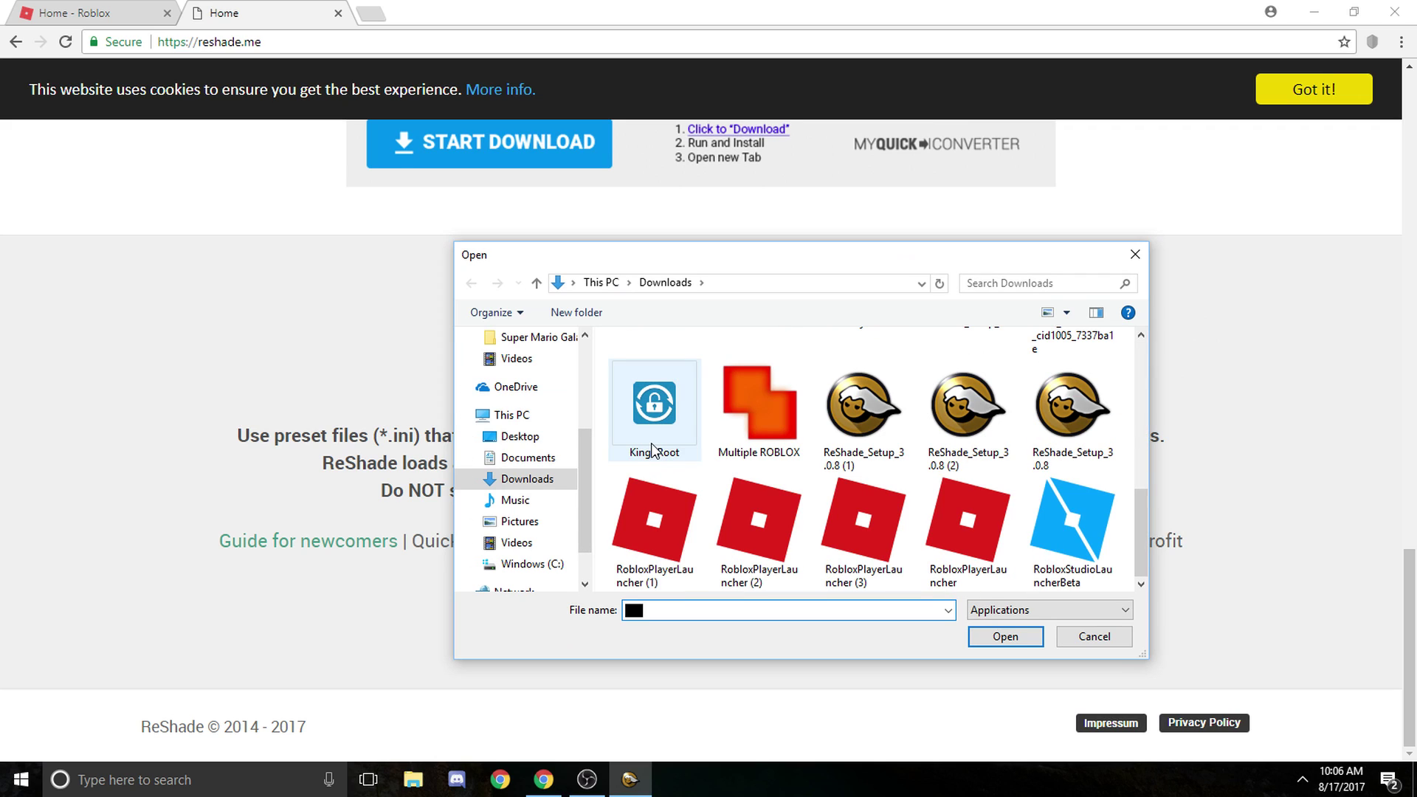
scroll(552, 426, "up", 1)
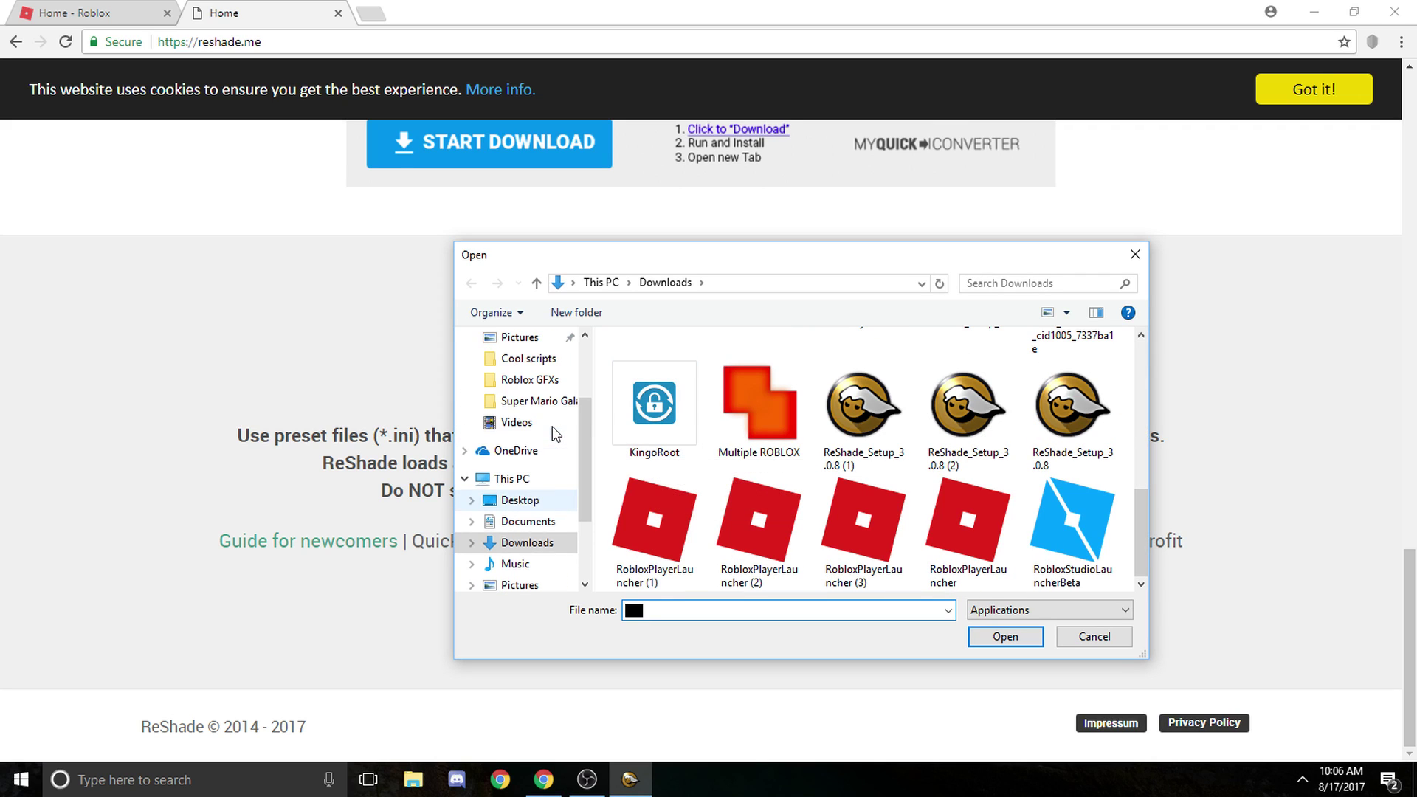
scroll(552, 427, "up", 2)
left_click(536, 380)
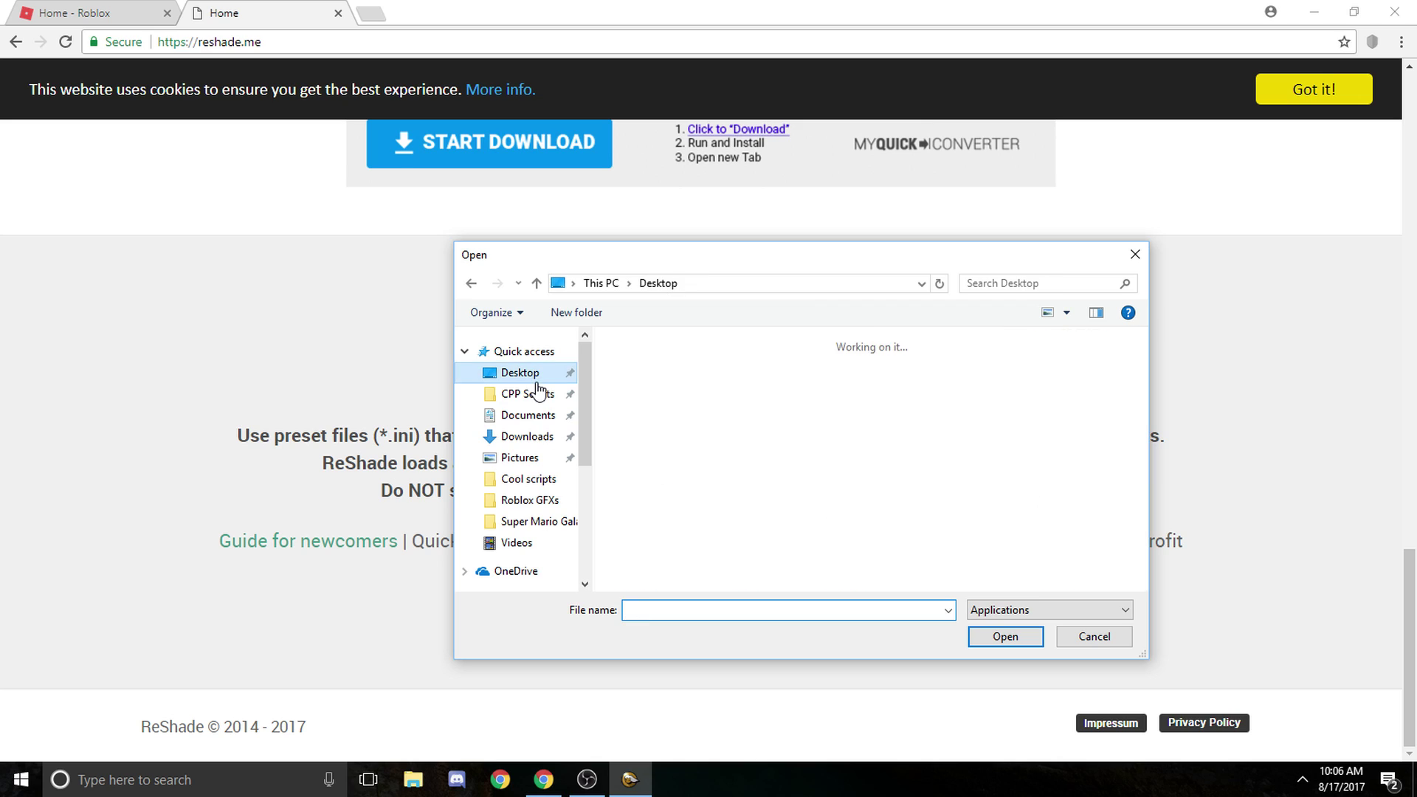
scroll(664, 480, "down", 1)
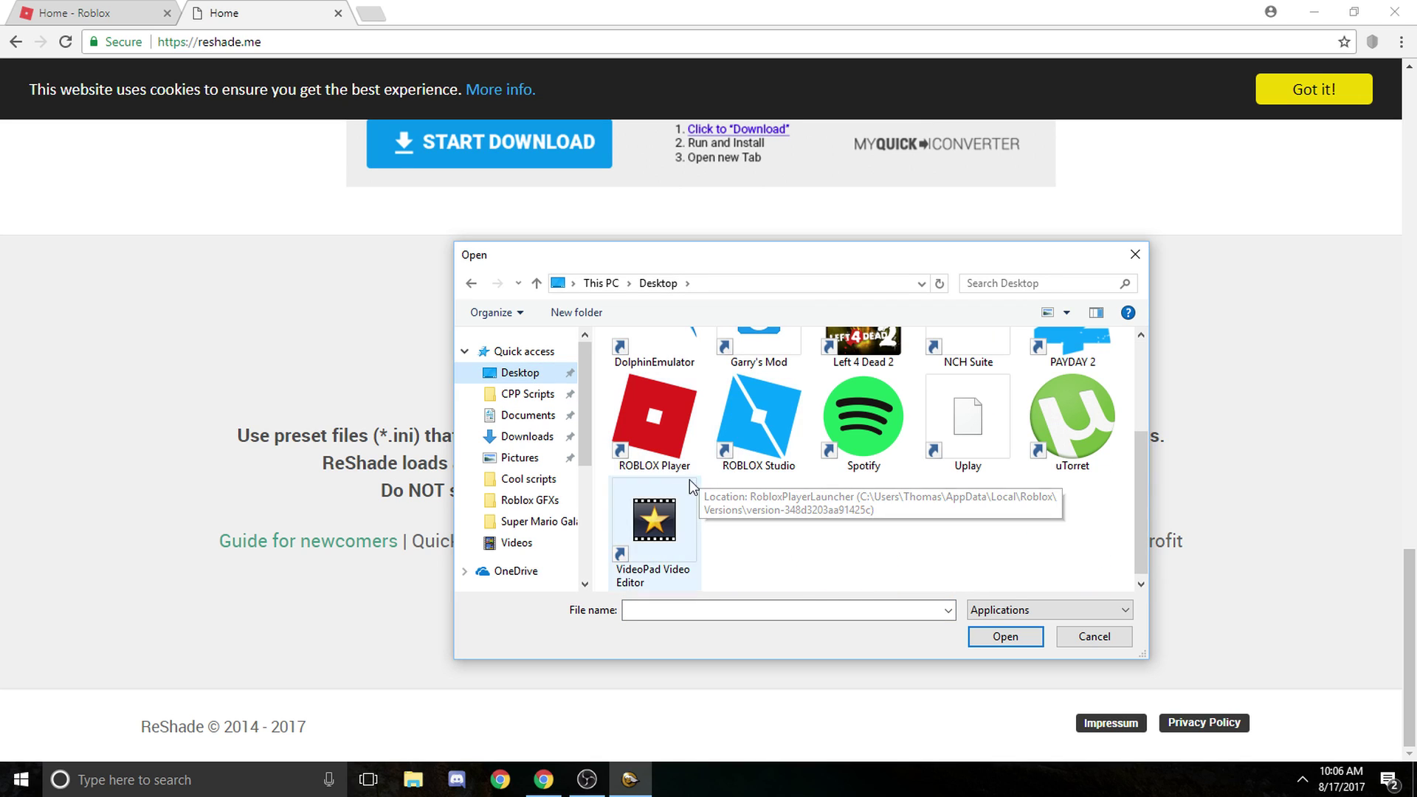
- Locate ROBLOX Player's install folder via its shortcut and pick RobloxPlayerBeta as the target
left_click(662, 413)
right_click(662, 414)
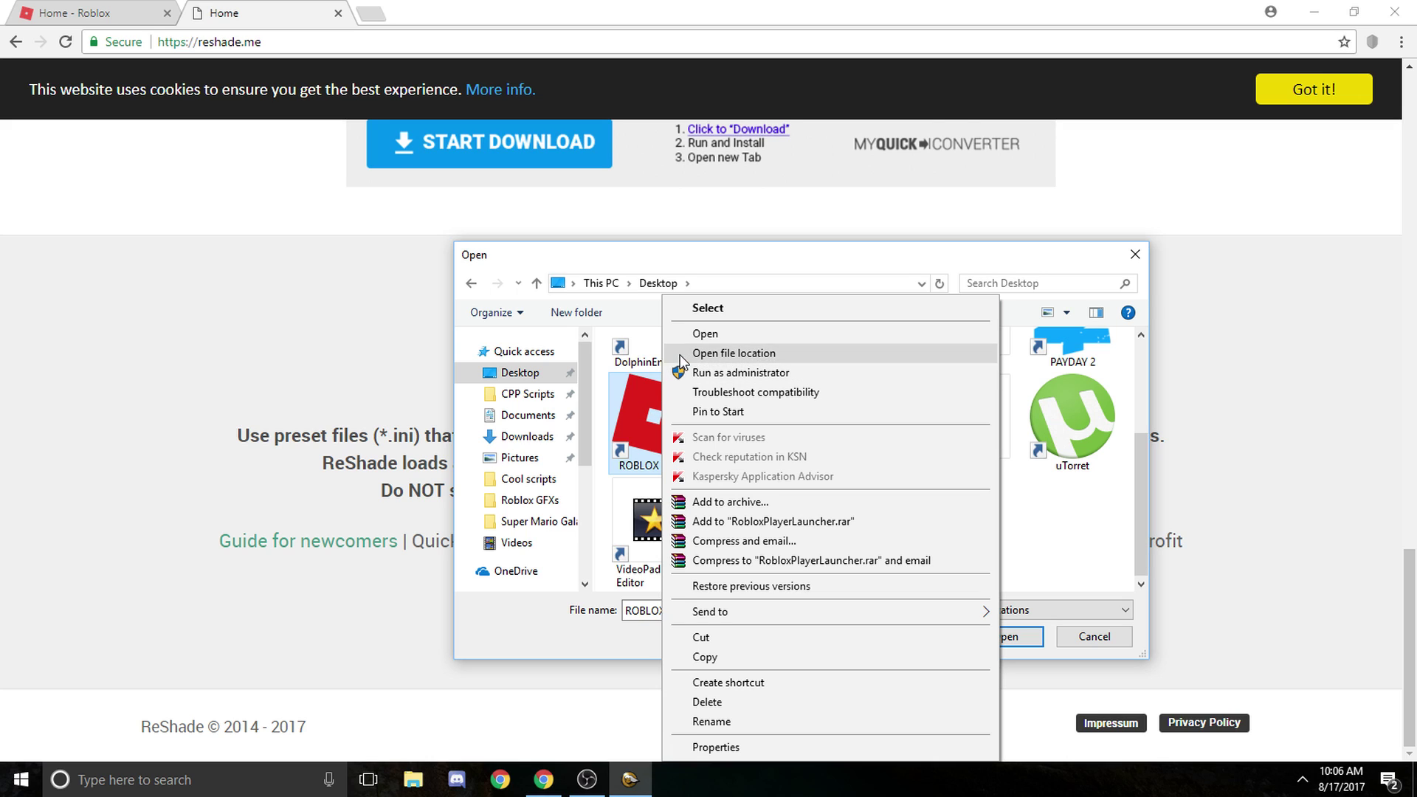
left_click(514, 384)
left_click(524, 437)
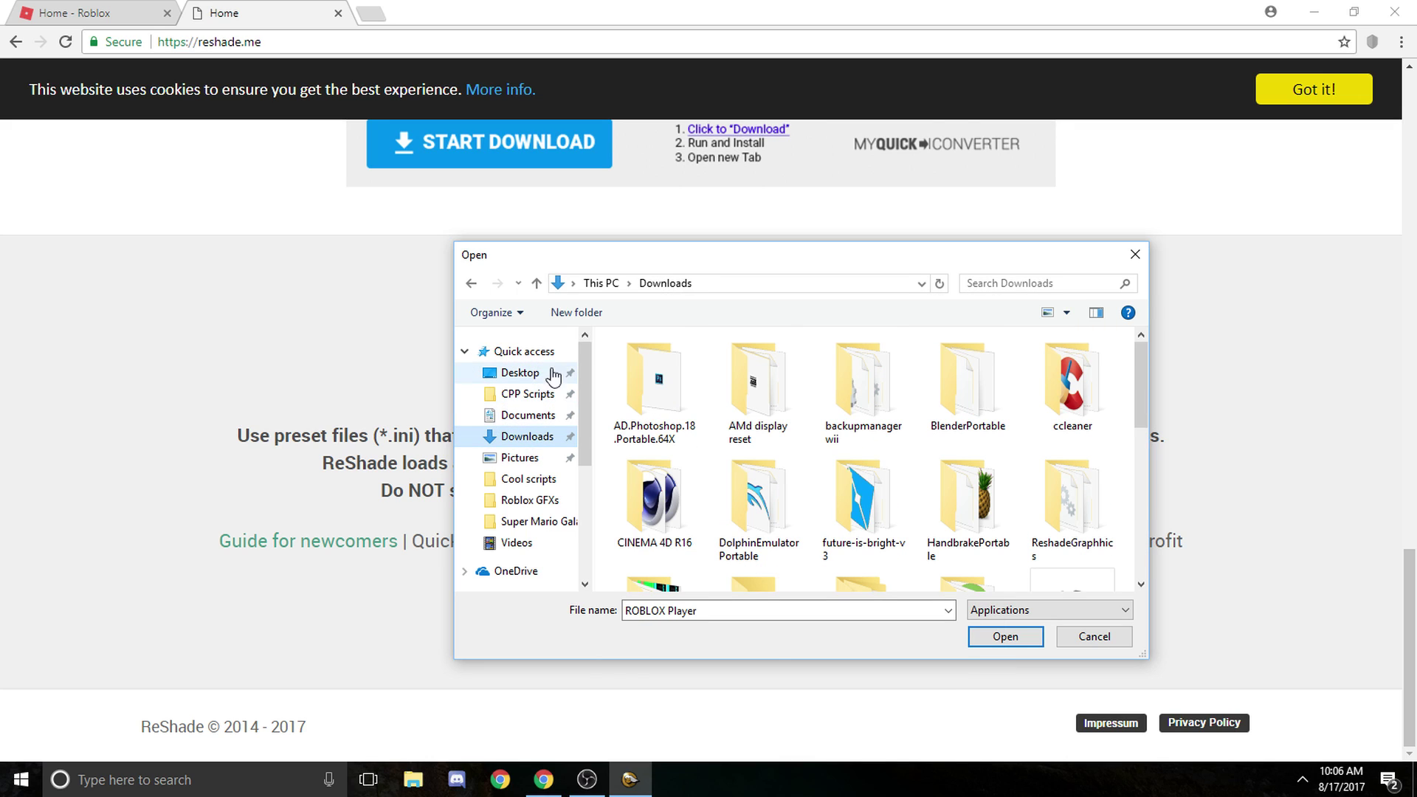
left_click(517, 373)
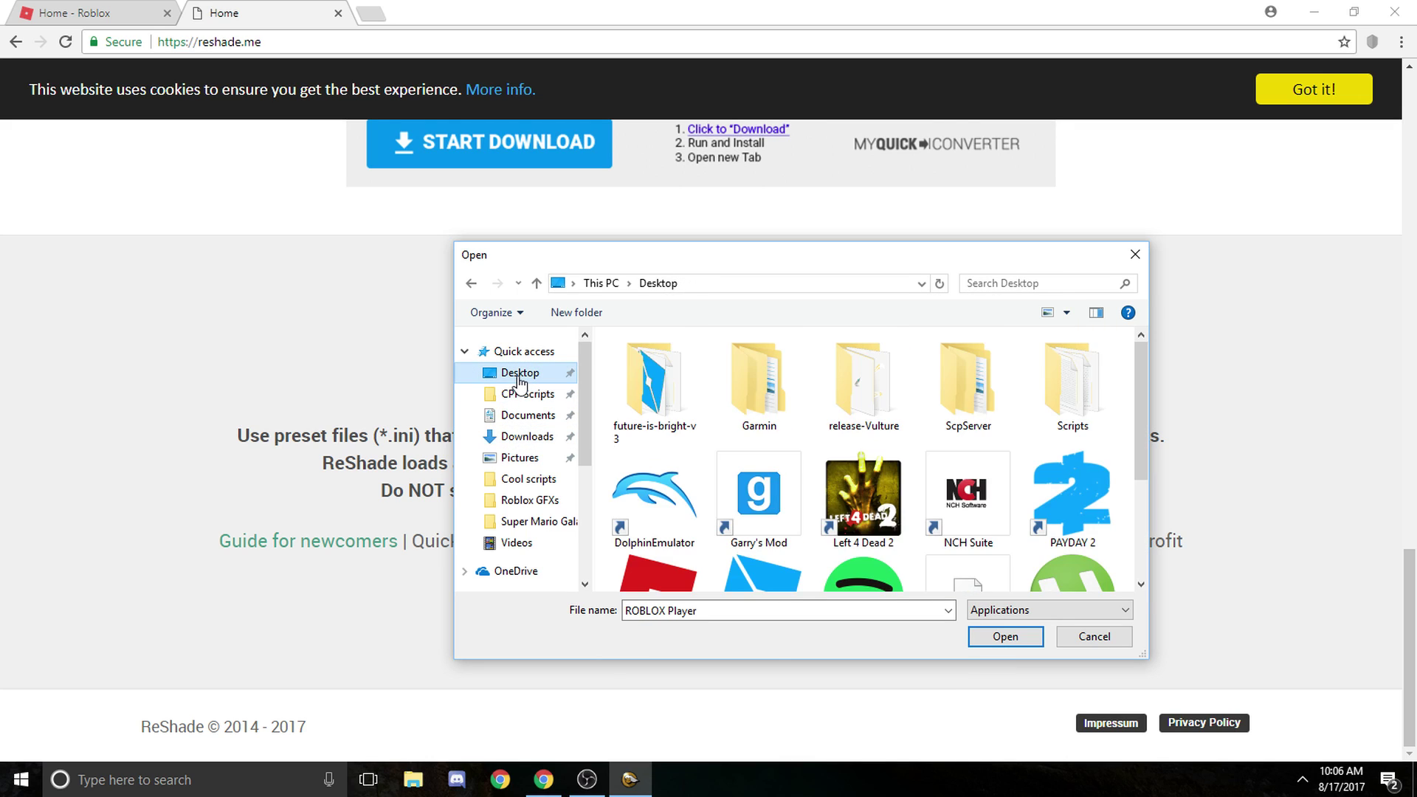
scroll(655, 413, "down", 1)
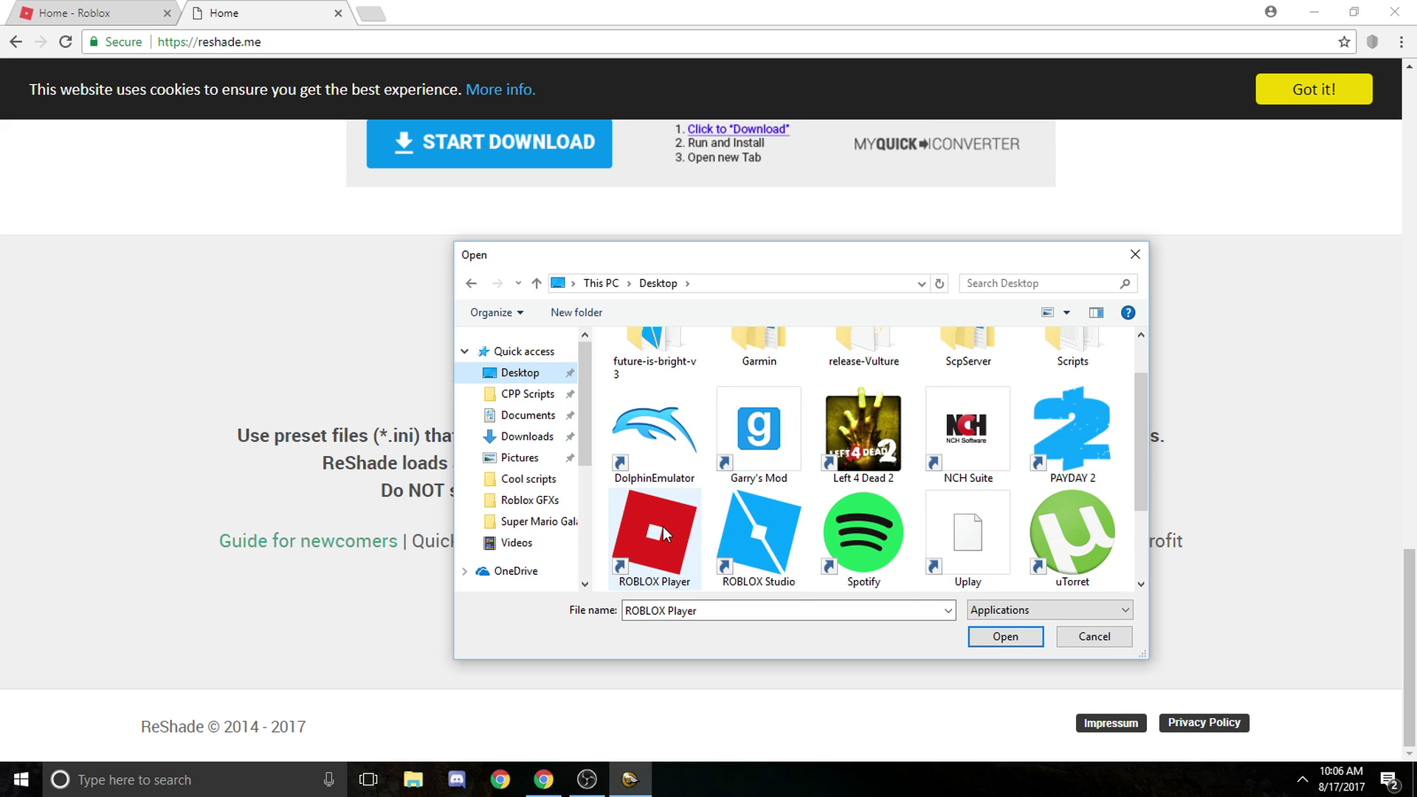
right_click(663, 526)
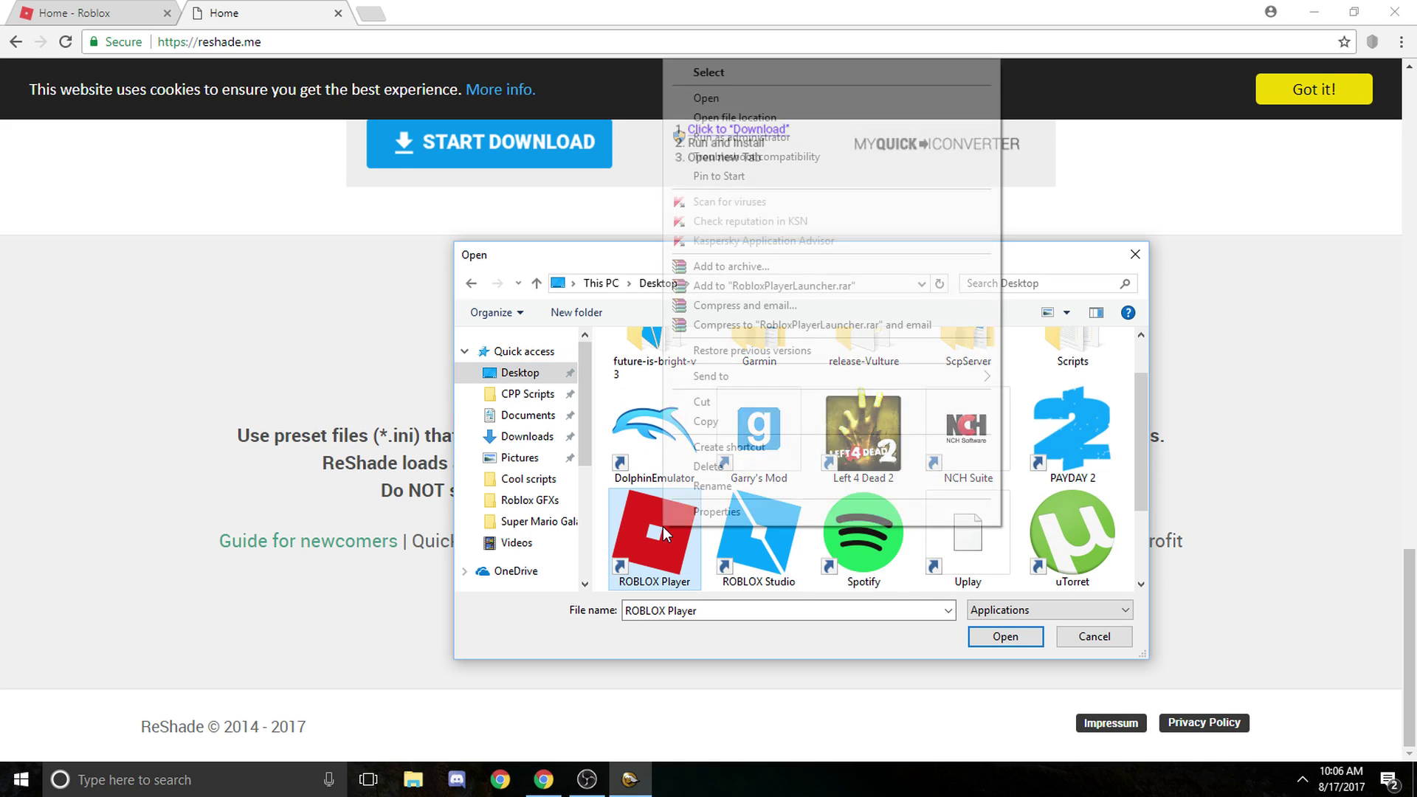
left_click(725, 118)
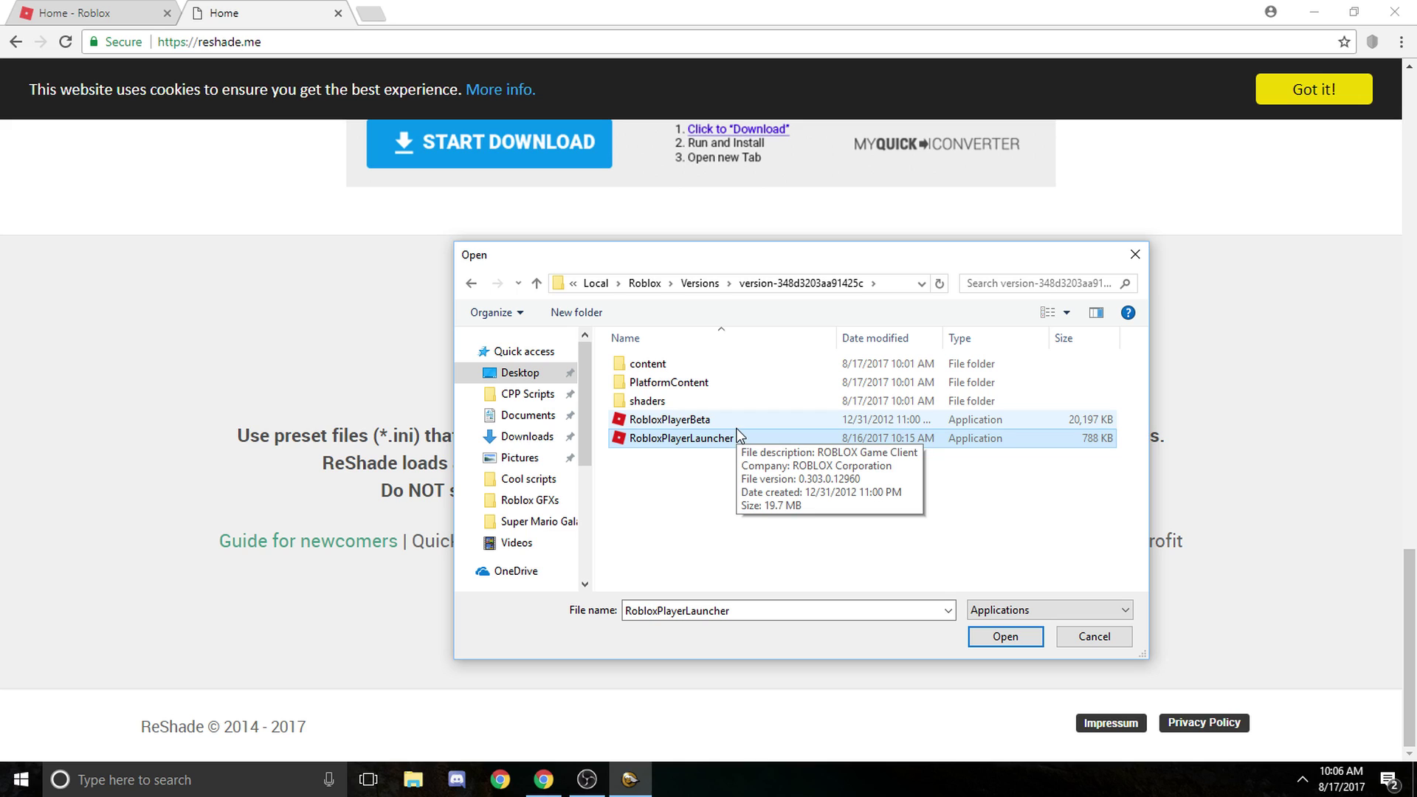
double_click(729, 422)
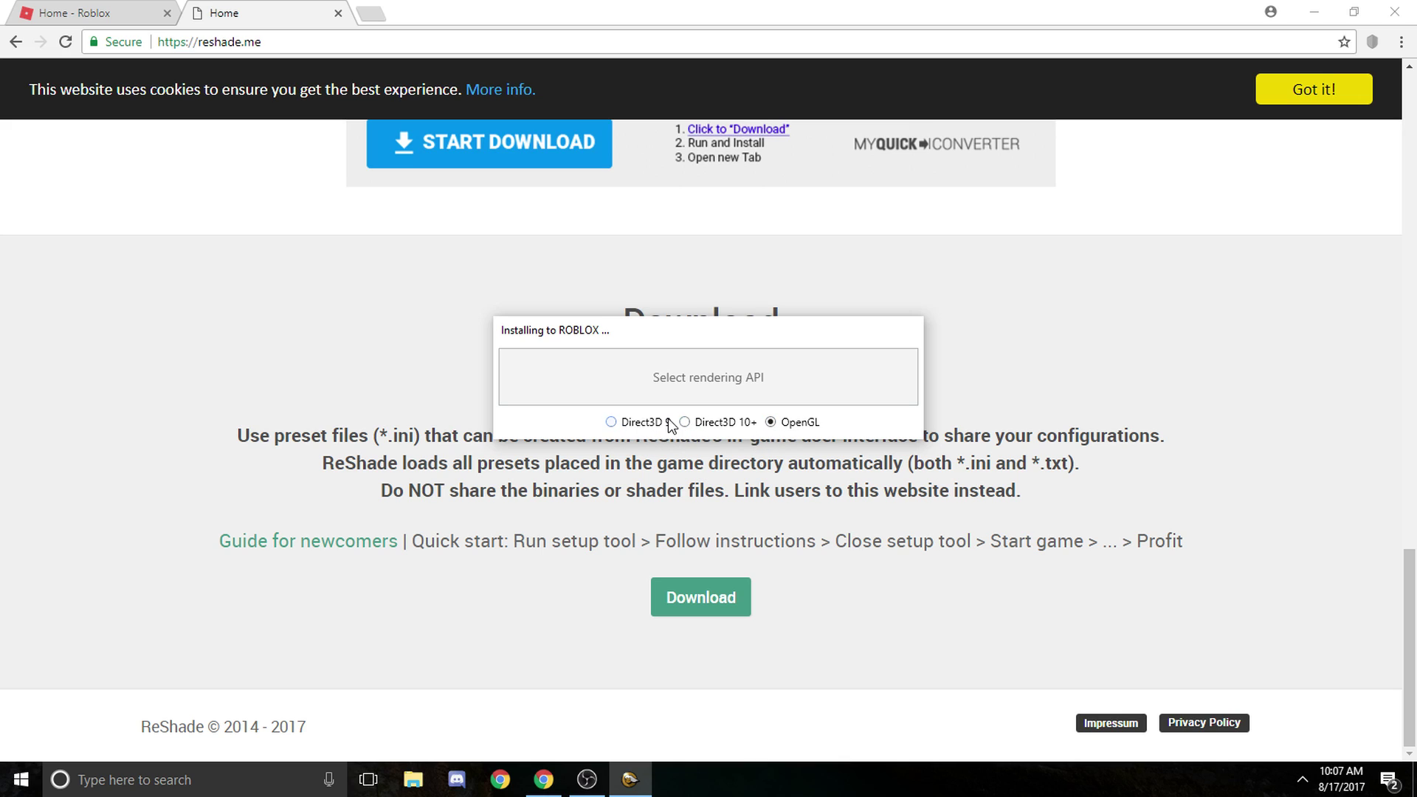
- Install ReShade into ROBLOX with OpenGL, including the standard effects collection files
left_click(775, 422)
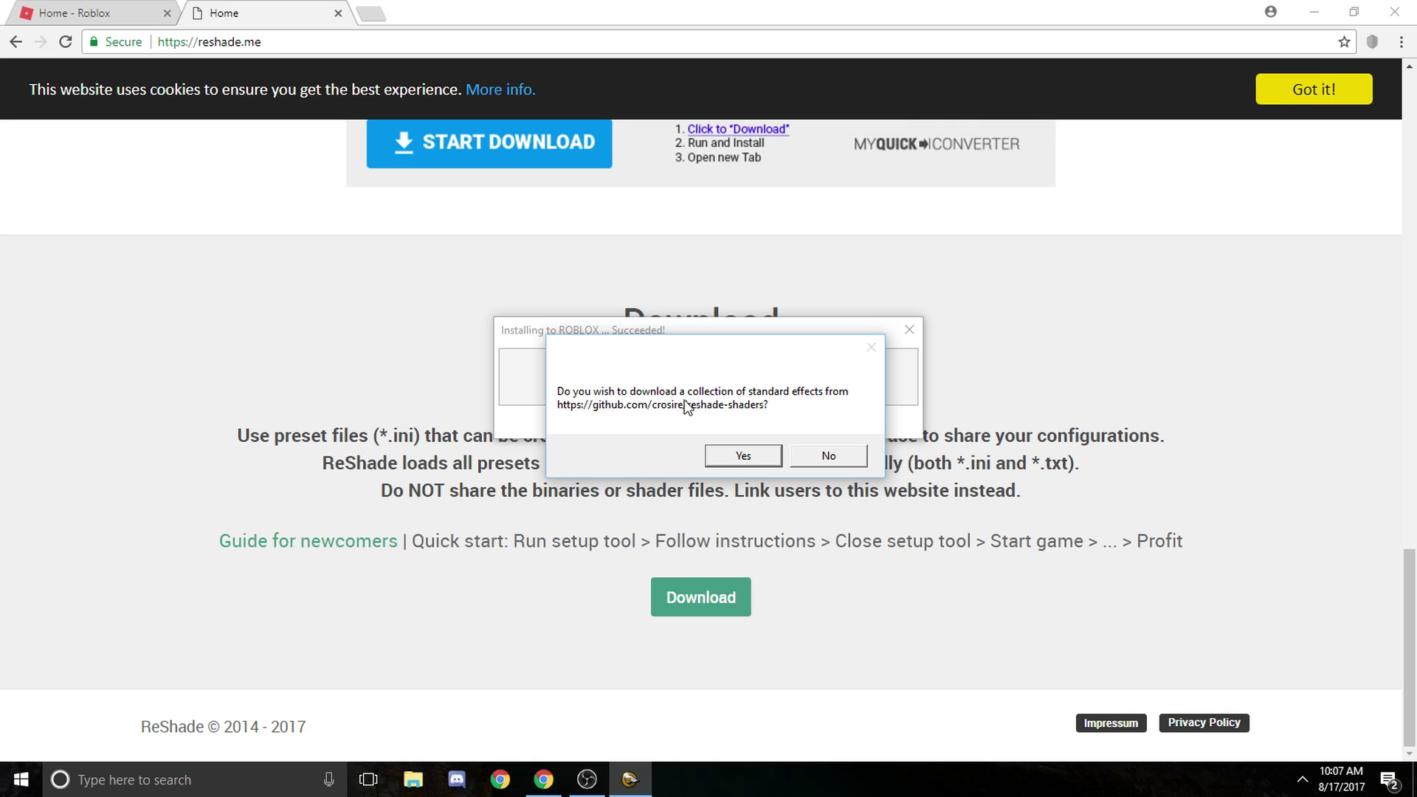
left_click(740, 452)
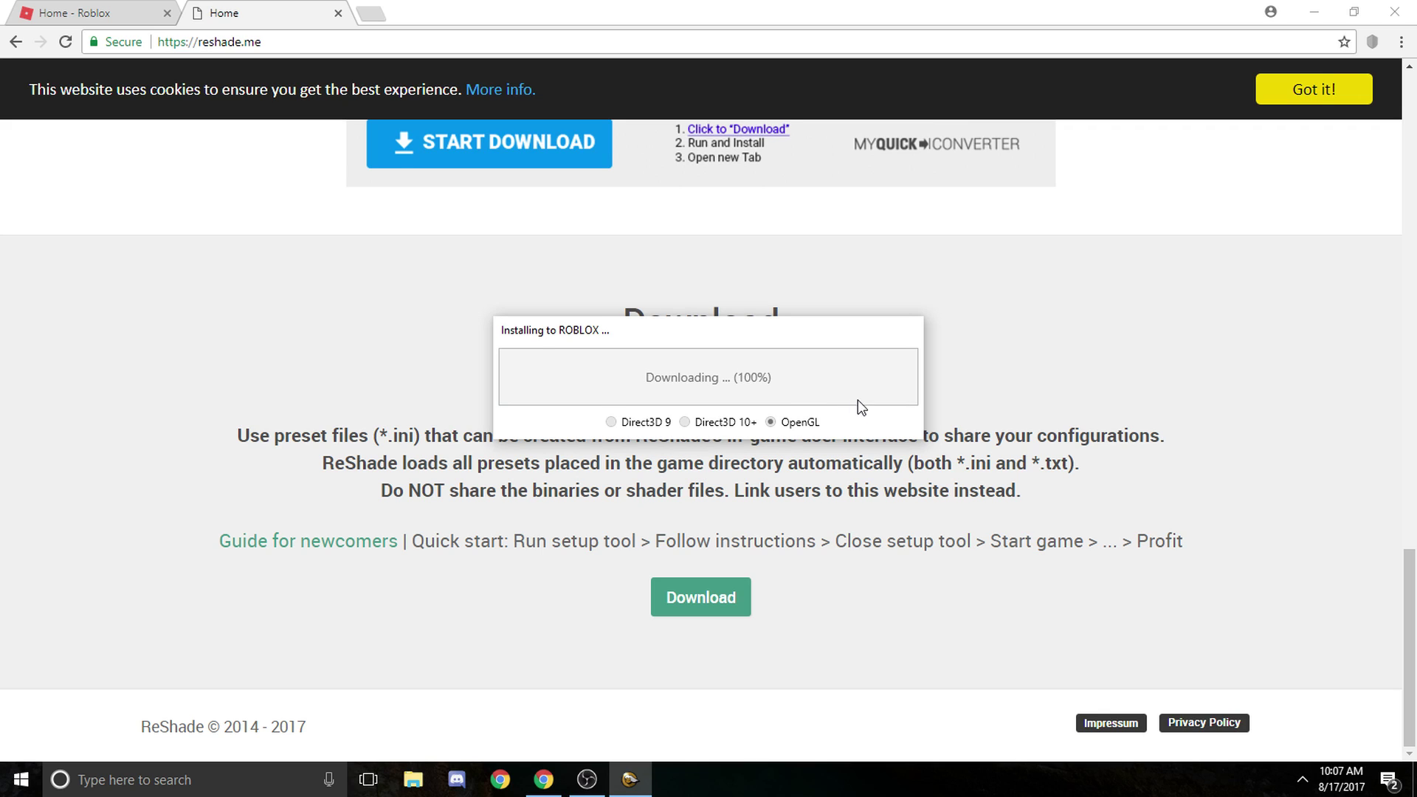
scroll(740, 376, "down", 7)
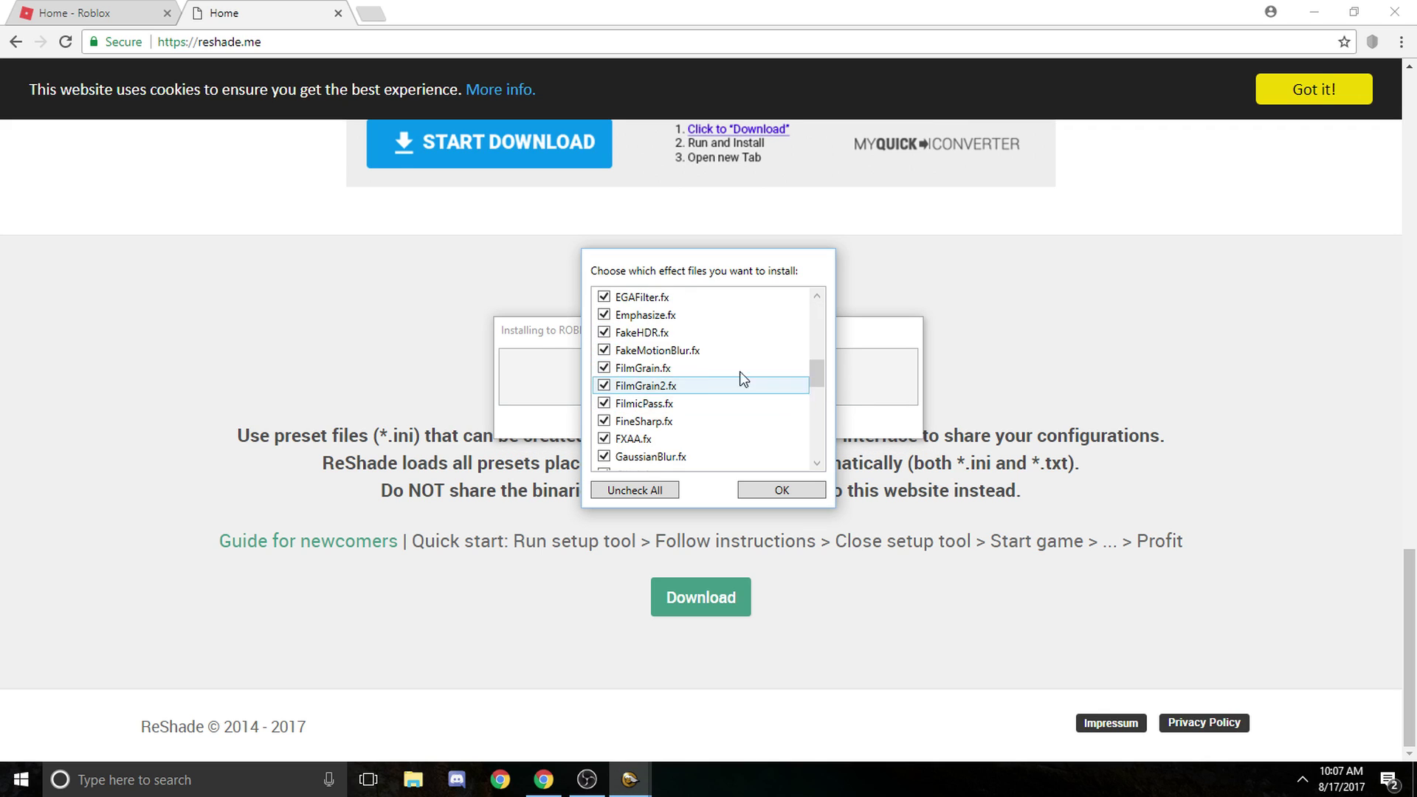
left_click(759, 490)
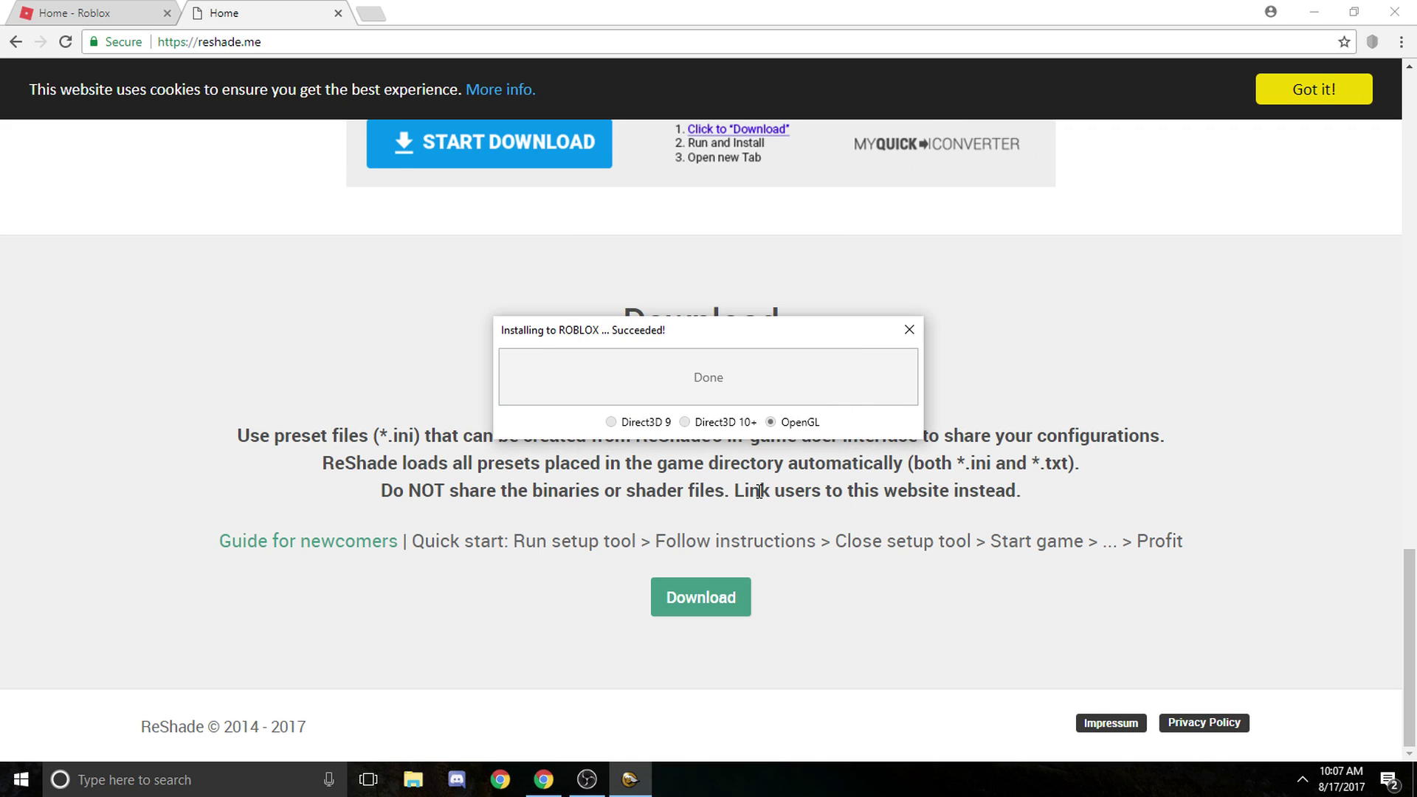
- Close the finished ReShade installer and the reshade.me tab
left_click(918, 341)
scroll(447, 134, "up", 10)
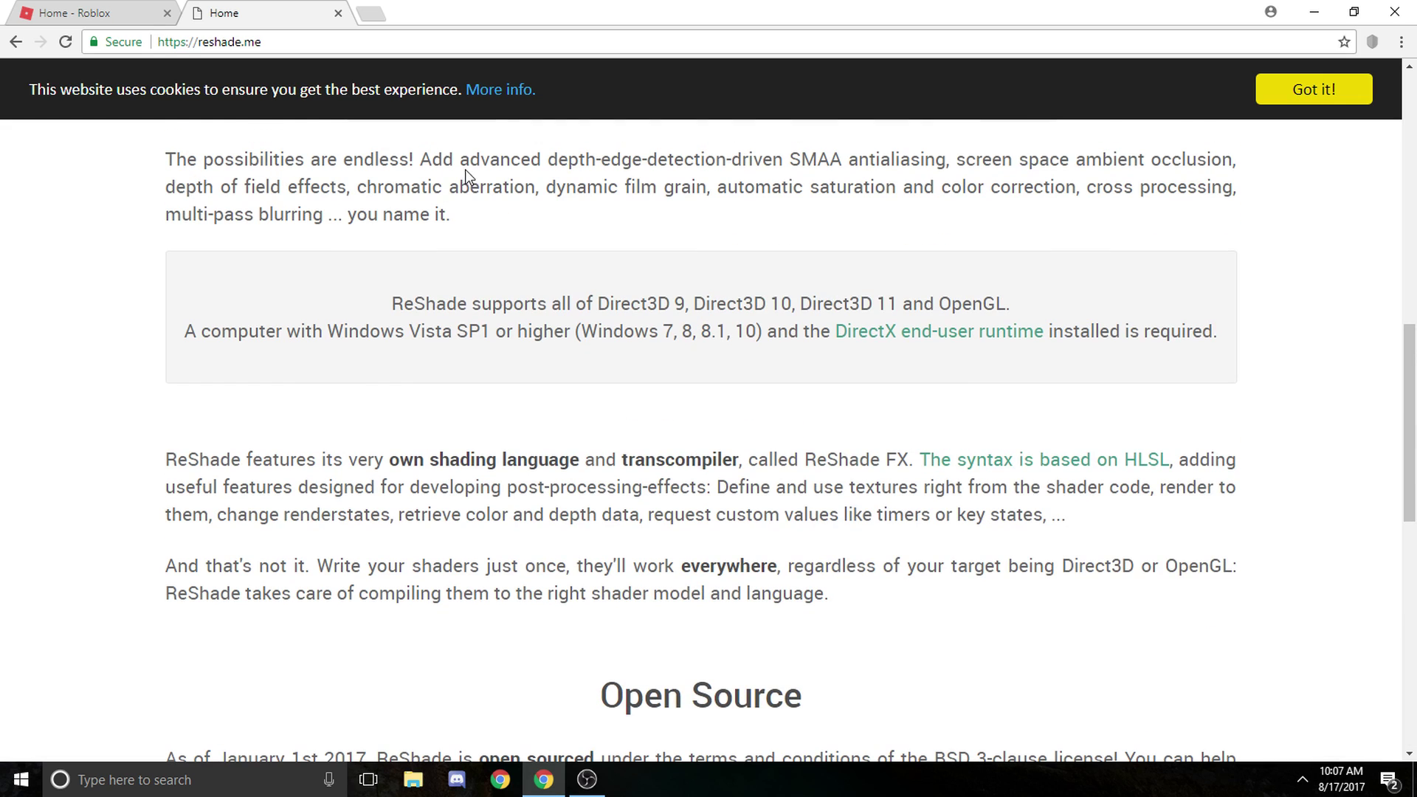
left_click(338, 13)
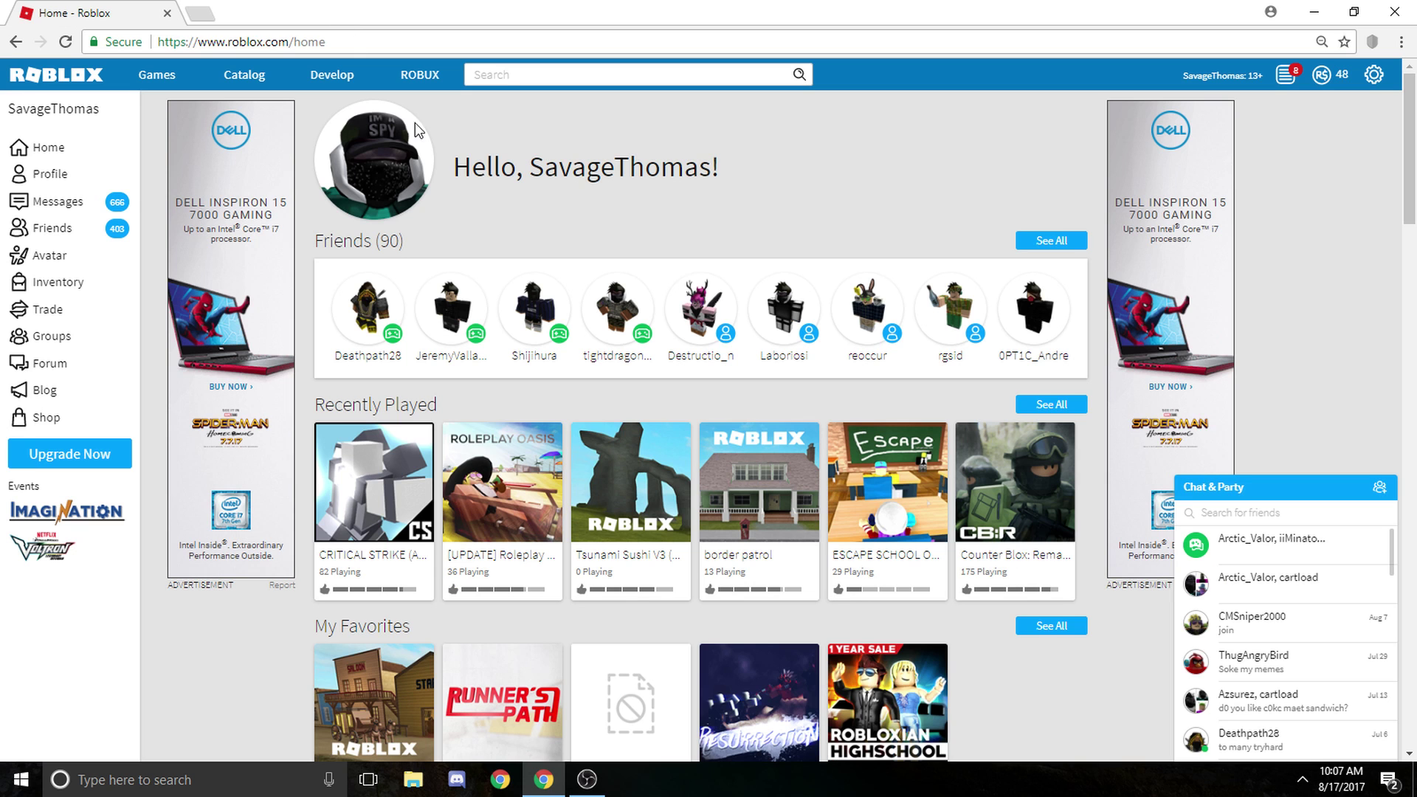
- Search Roblox games for 'showcase' and browse the results
scroll(689, 476, "down", 1)
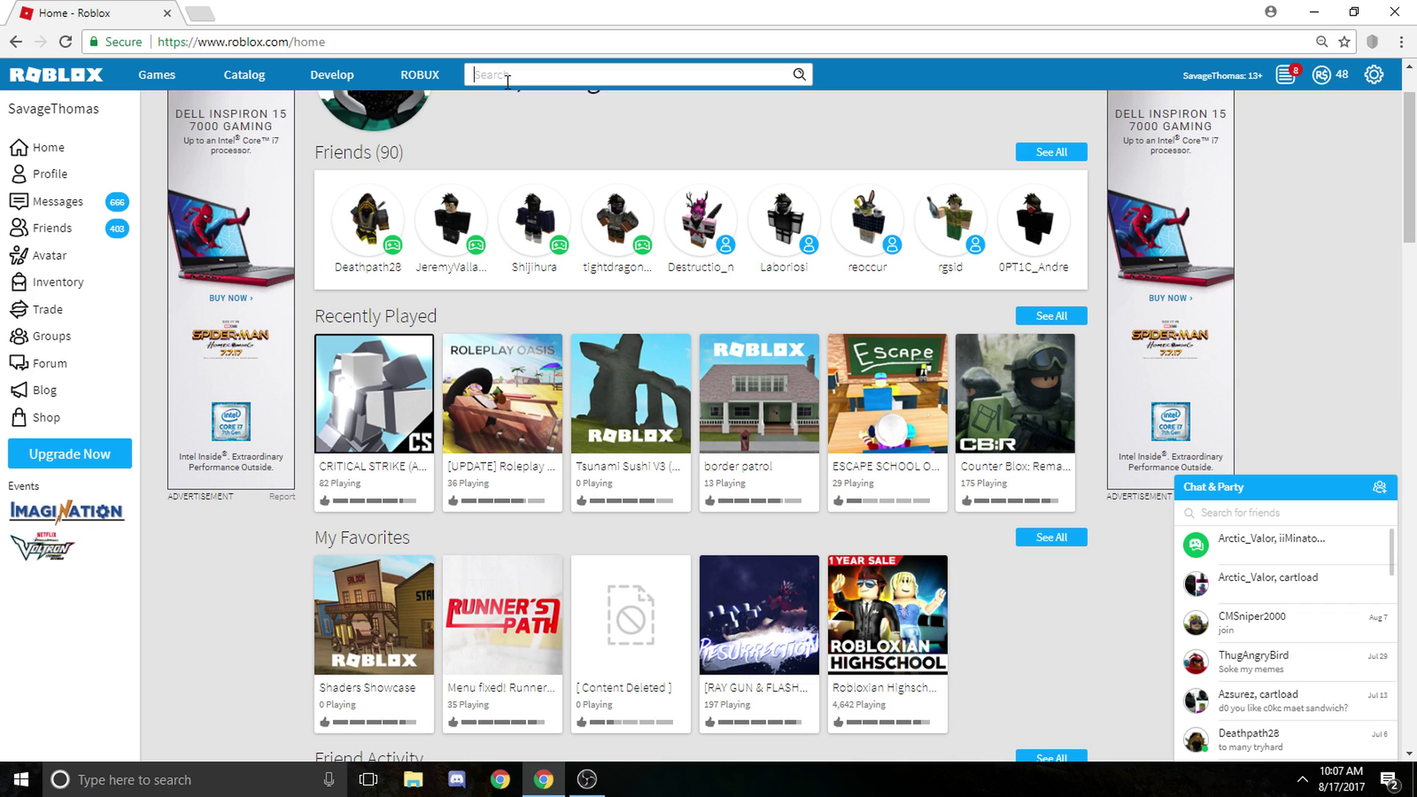
type("how")
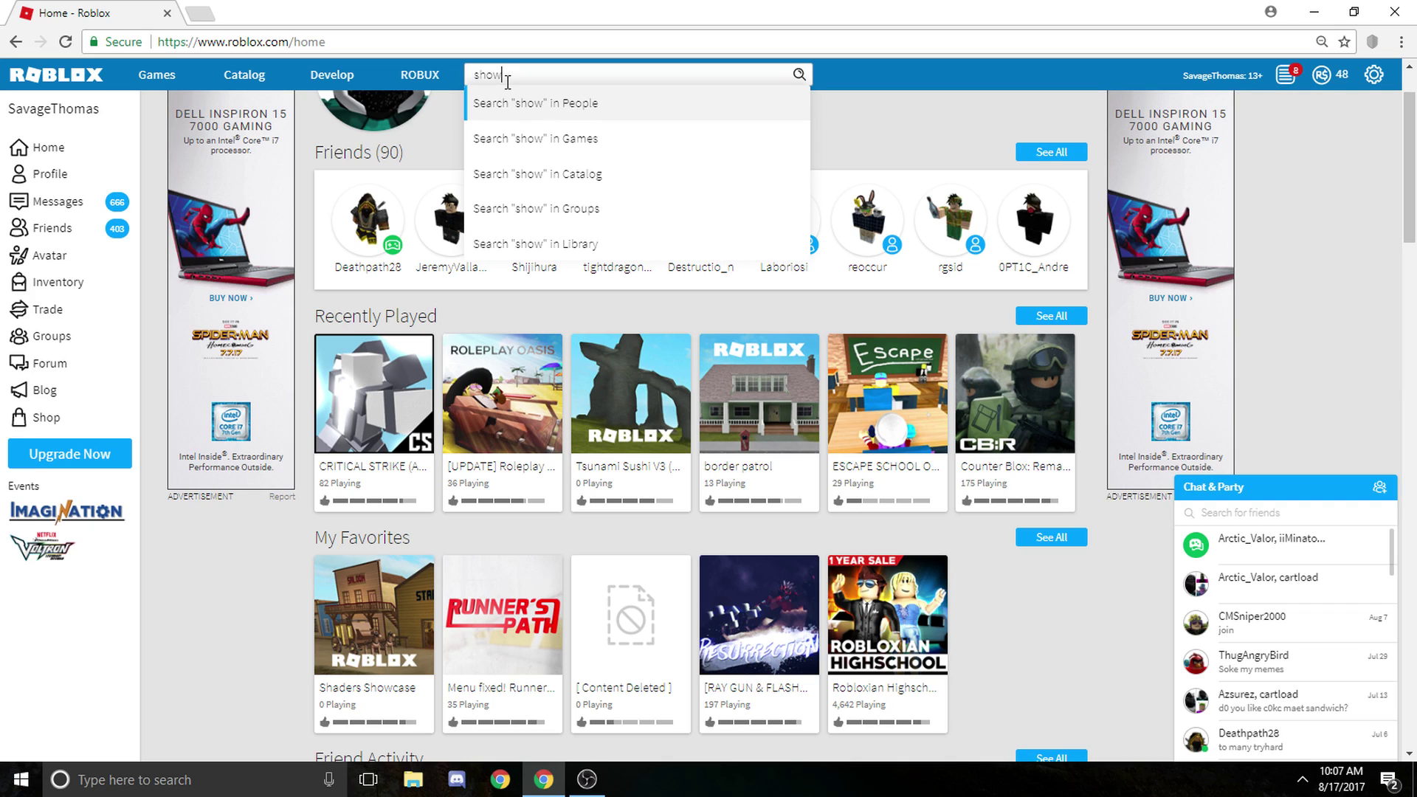
type("case")
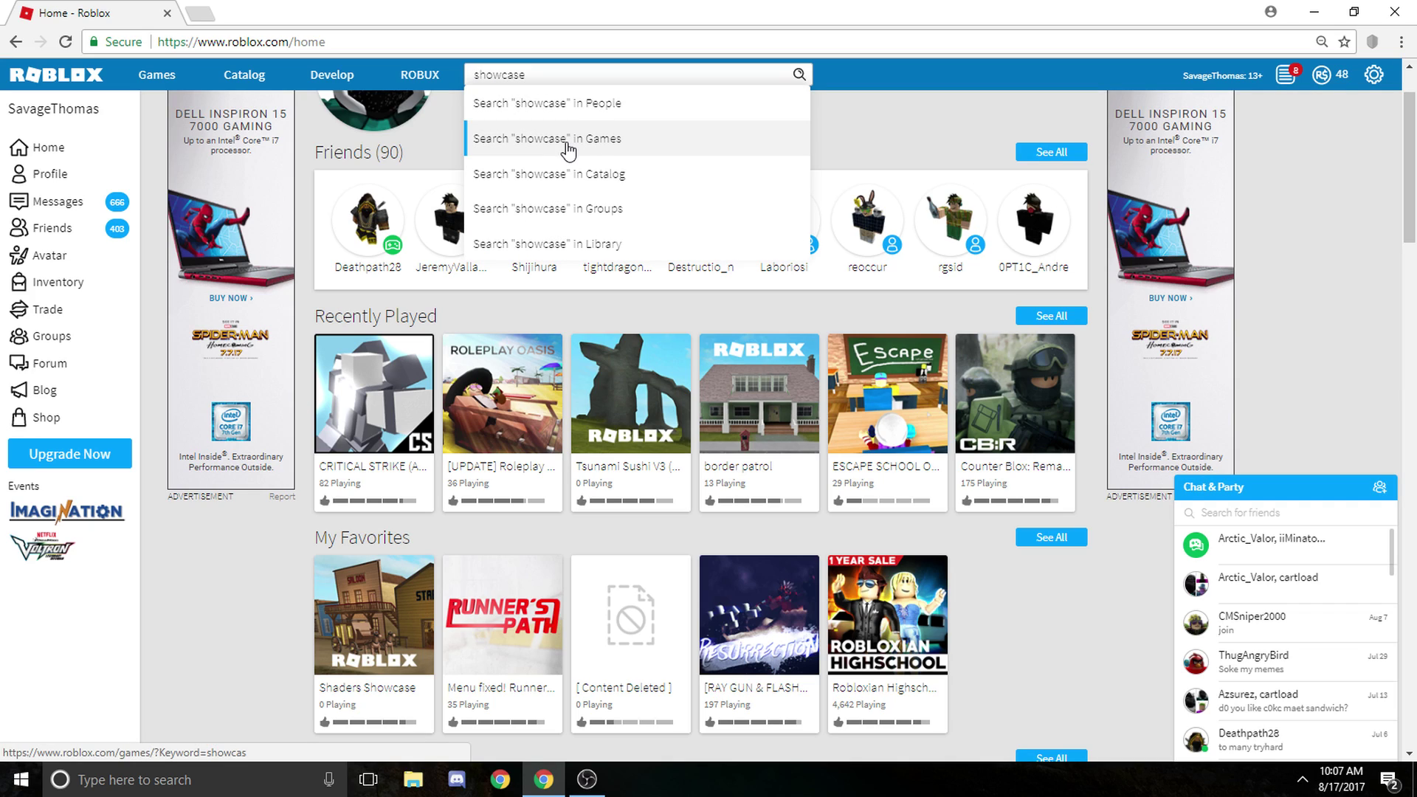
left_click(567, 150)
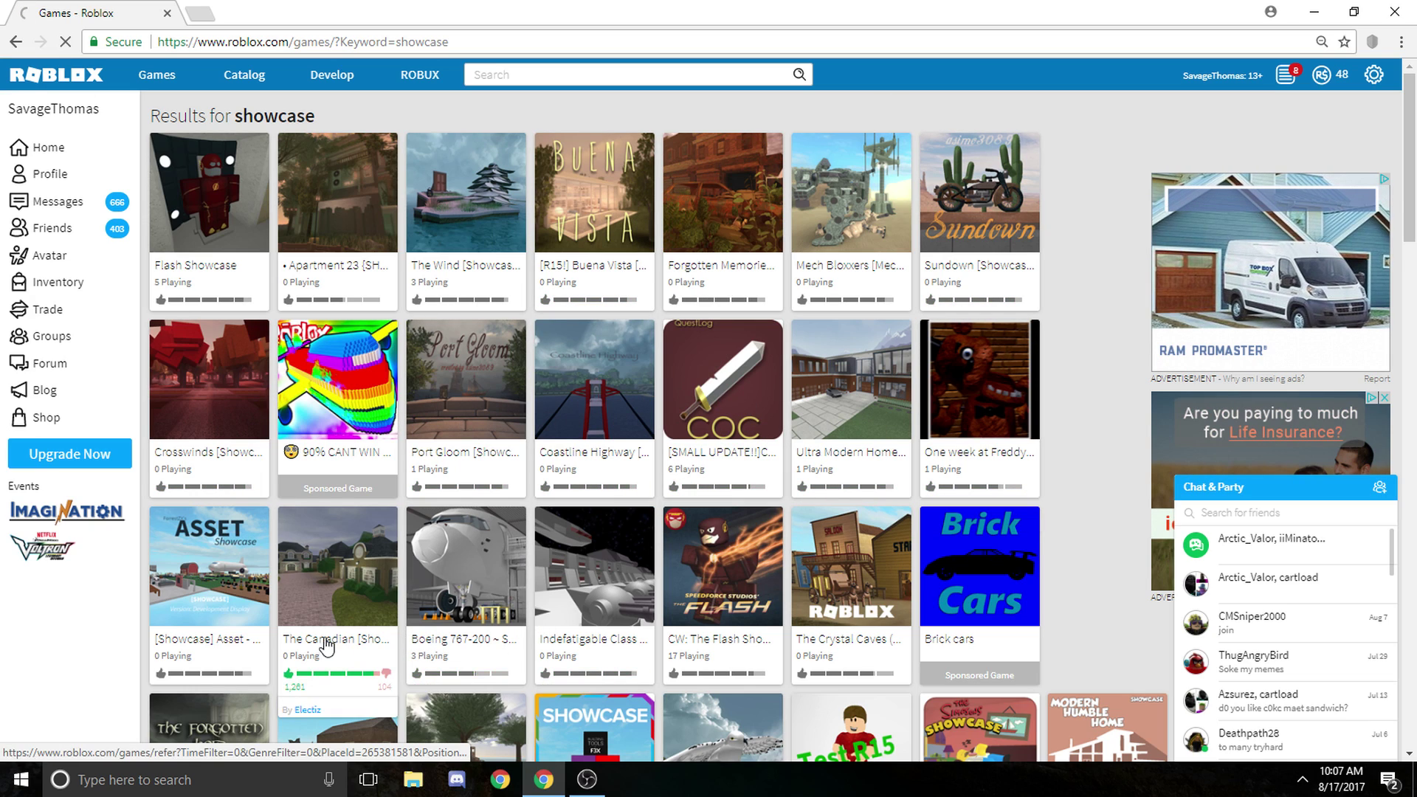
scroll(468, 583, "down", 1)
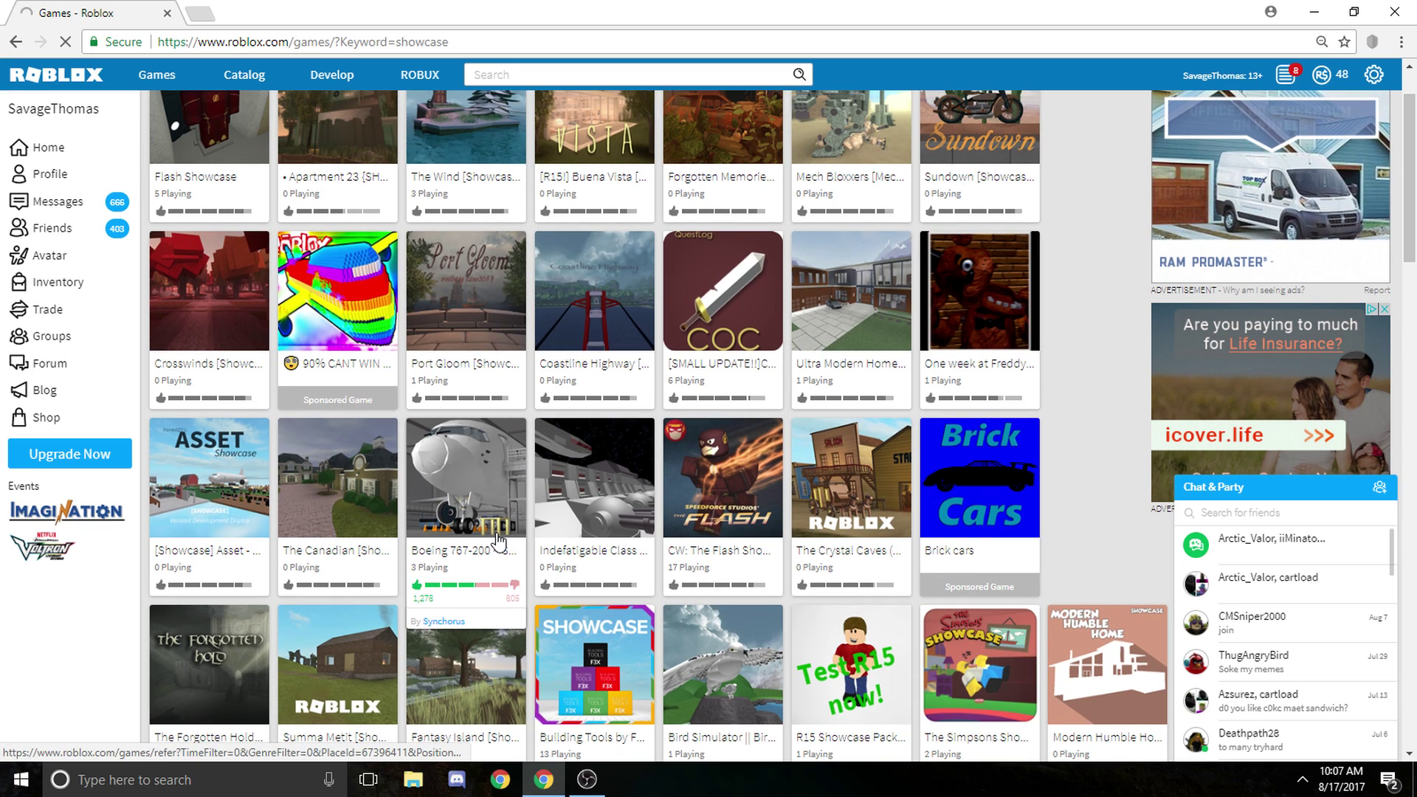
scroll(848, 533, "down", 1)
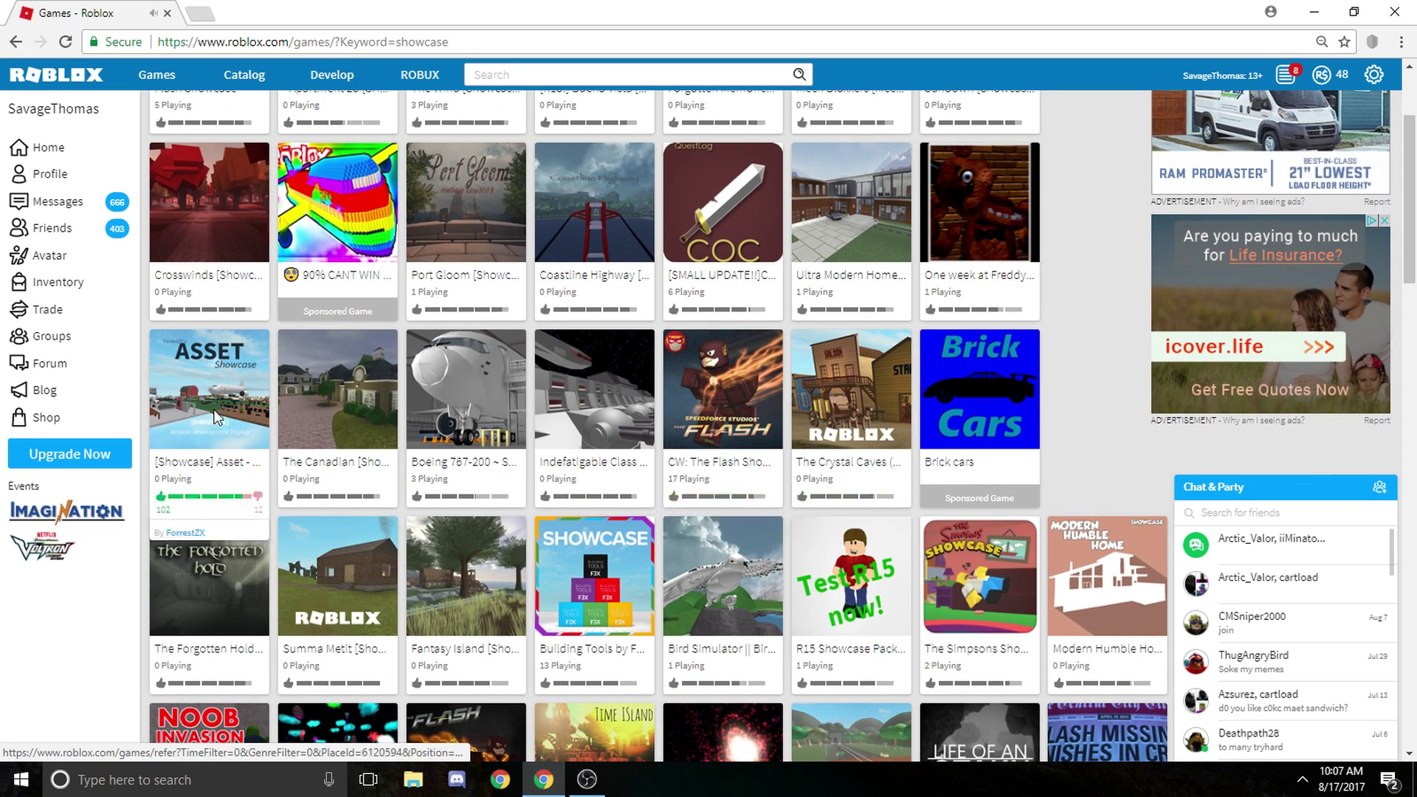
left_click(747, 602)
scroll(1026, 480, "down", 2)
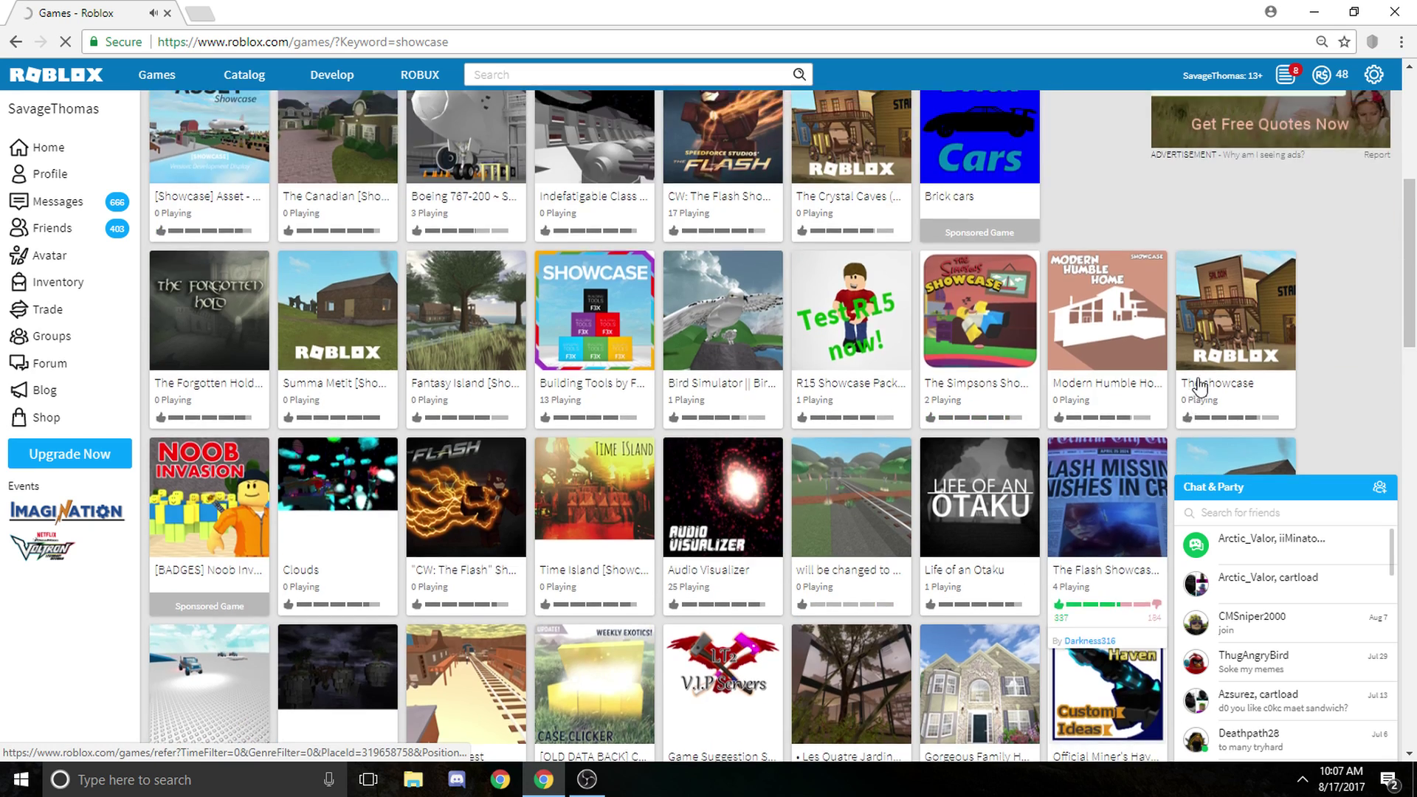
scroll(1103, 254, "up", 5)
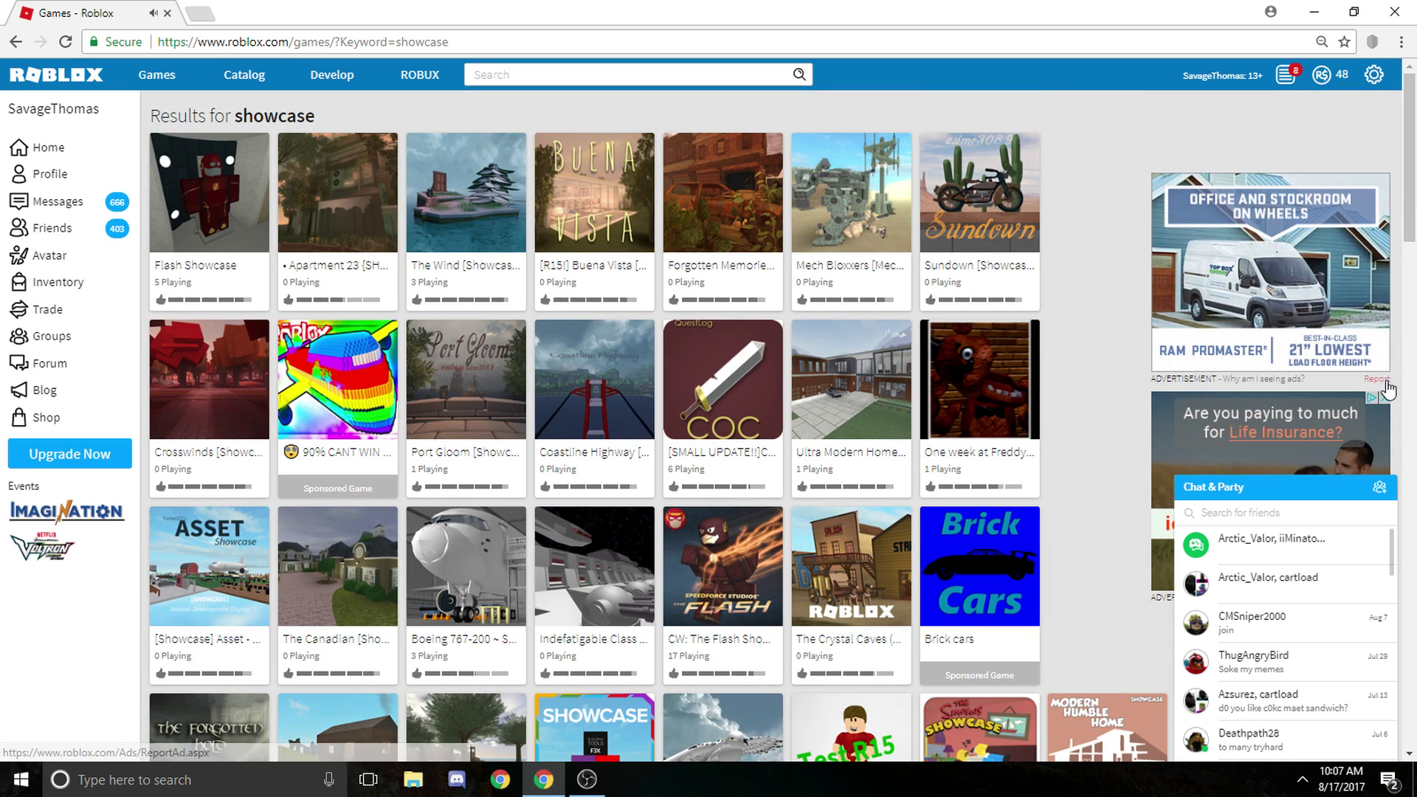
- Search 'showcase' again from the home page and launch Crosswinds [Showcase] [2014] with Play
left_click(74, 154)
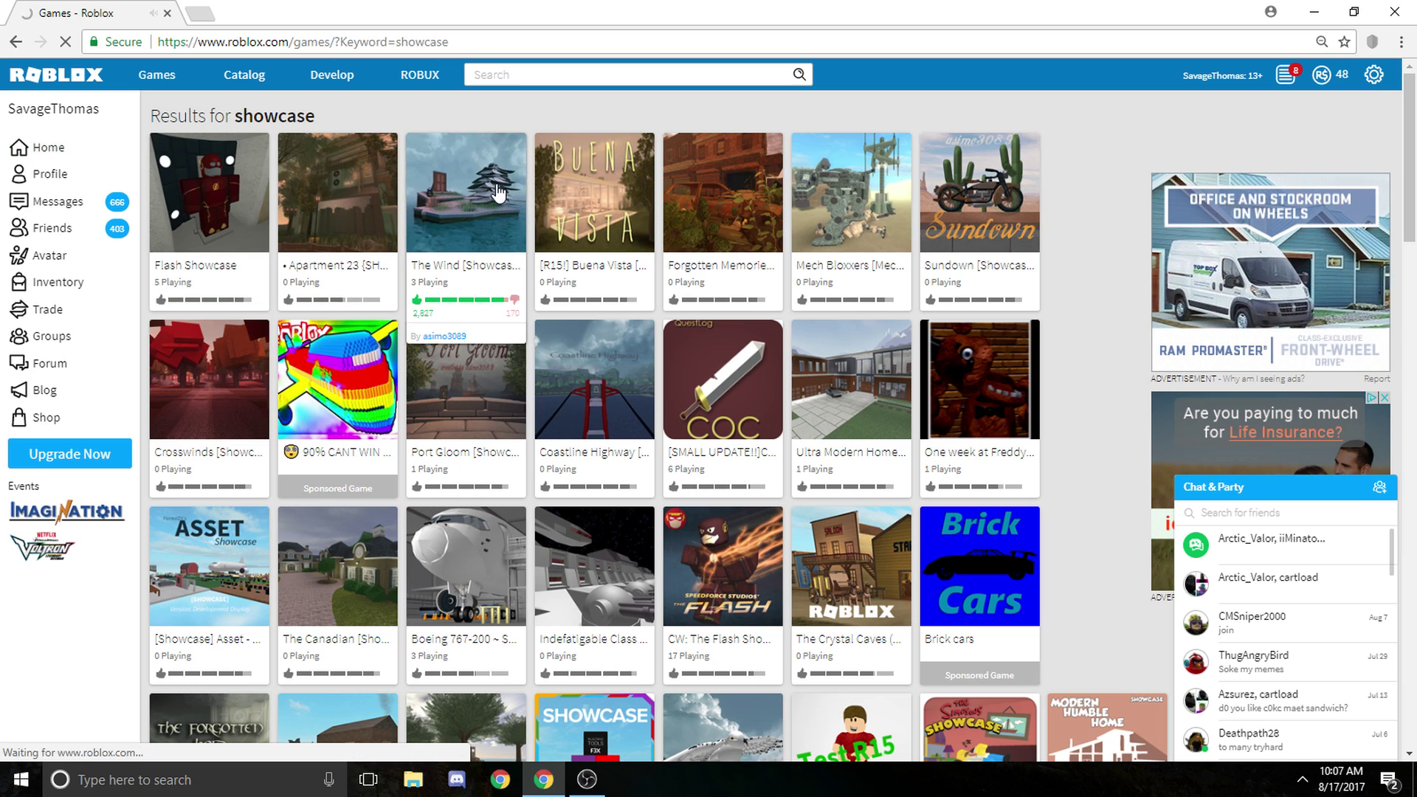
scroll(627, 433, "down", 1)
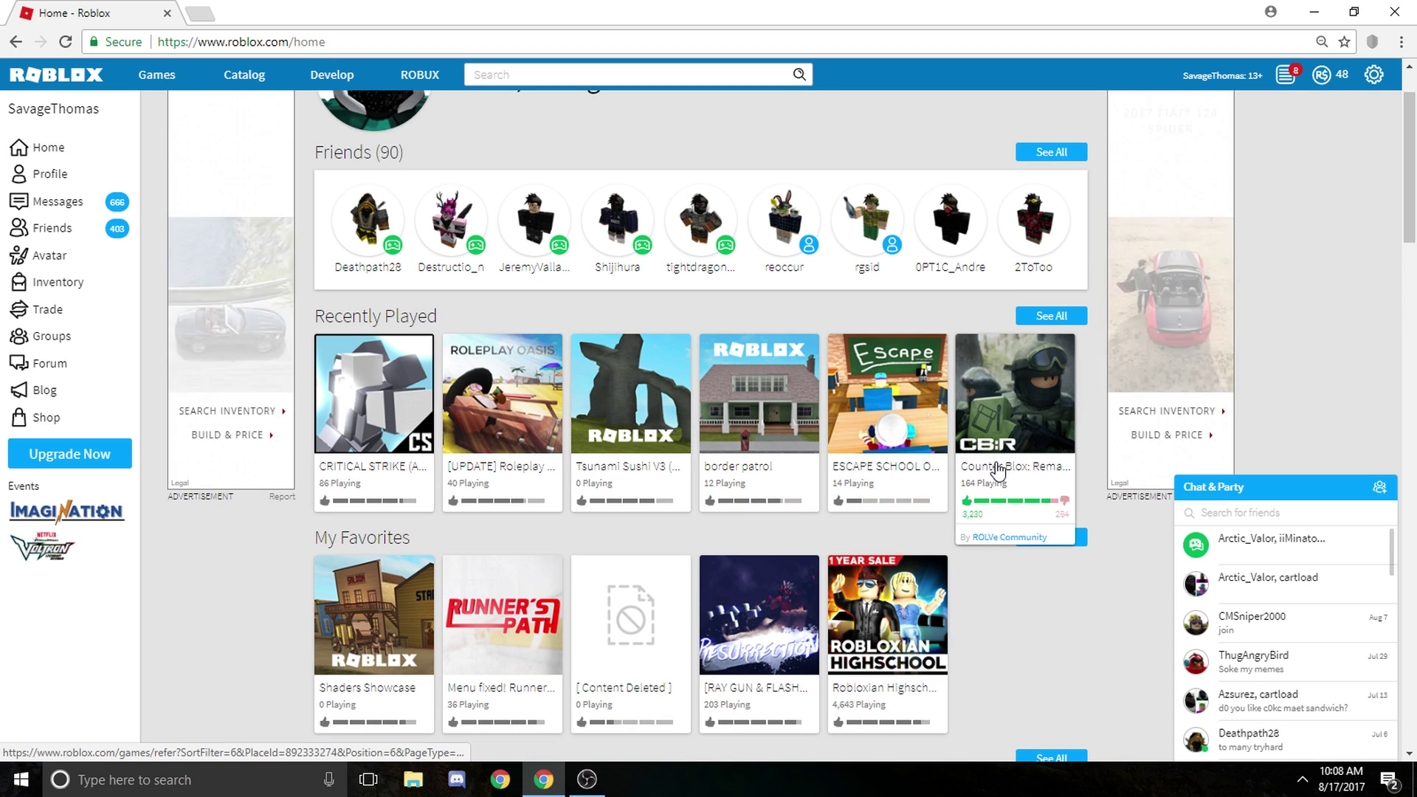
scroll(915, 458, "down", 1)
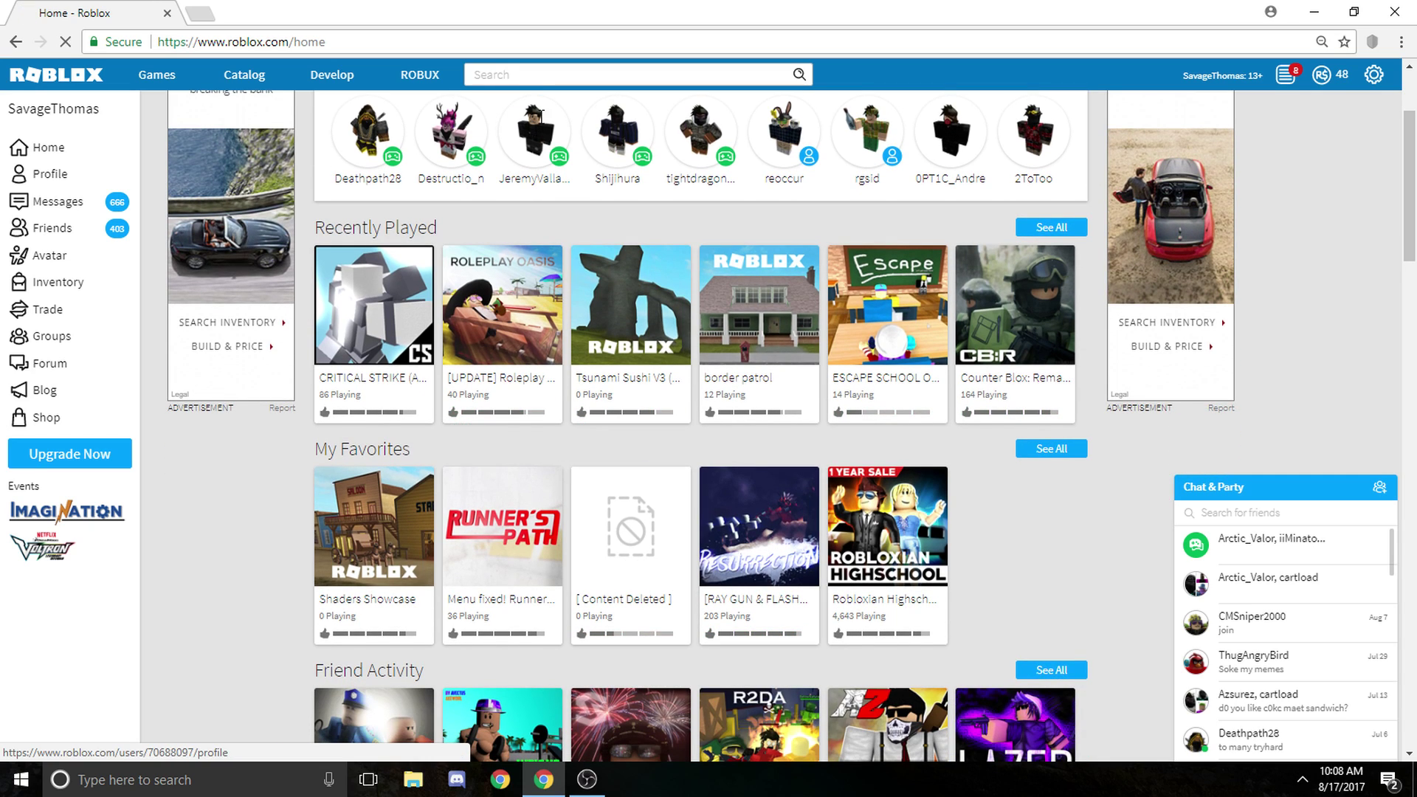
left_click(566, 75)
type("showcase")
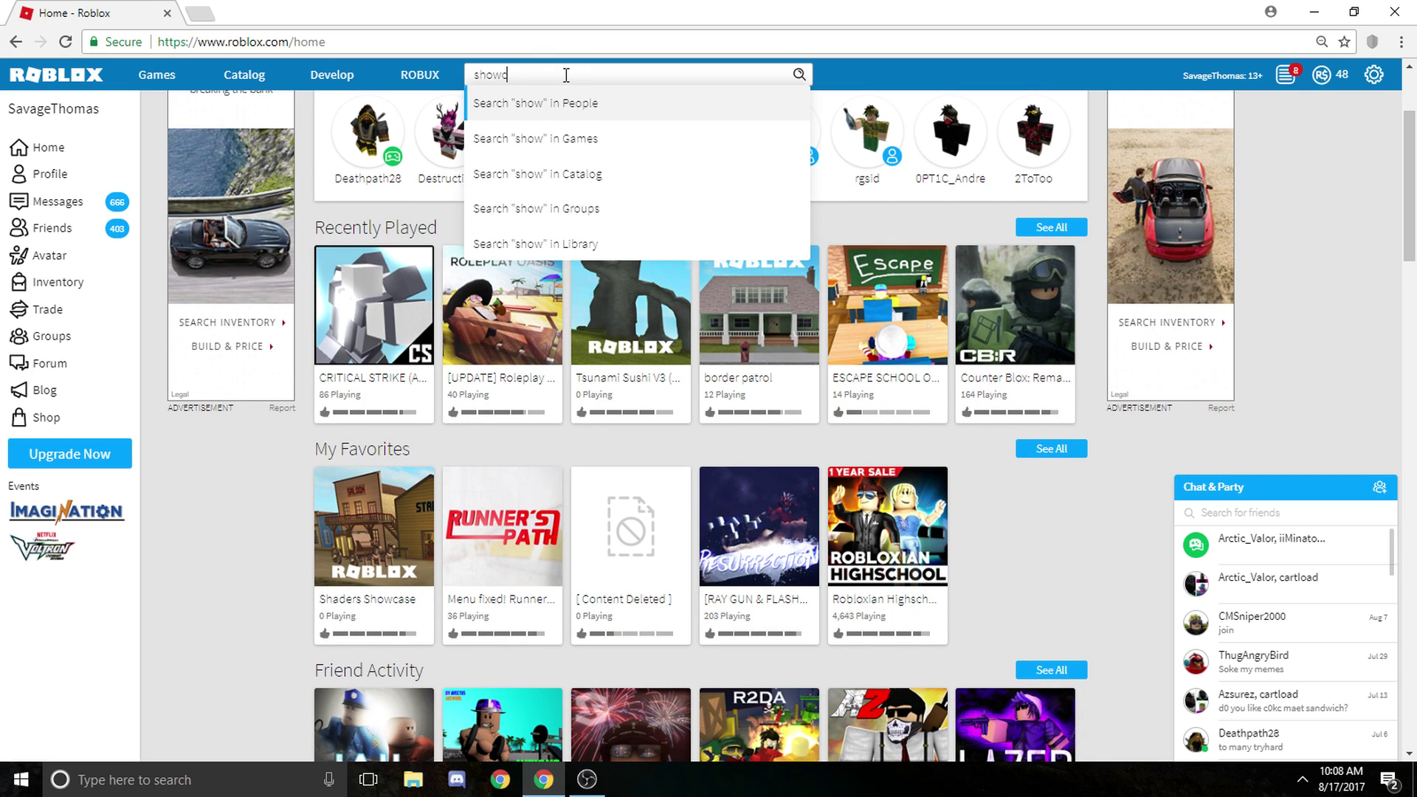
left_click(699, 141)
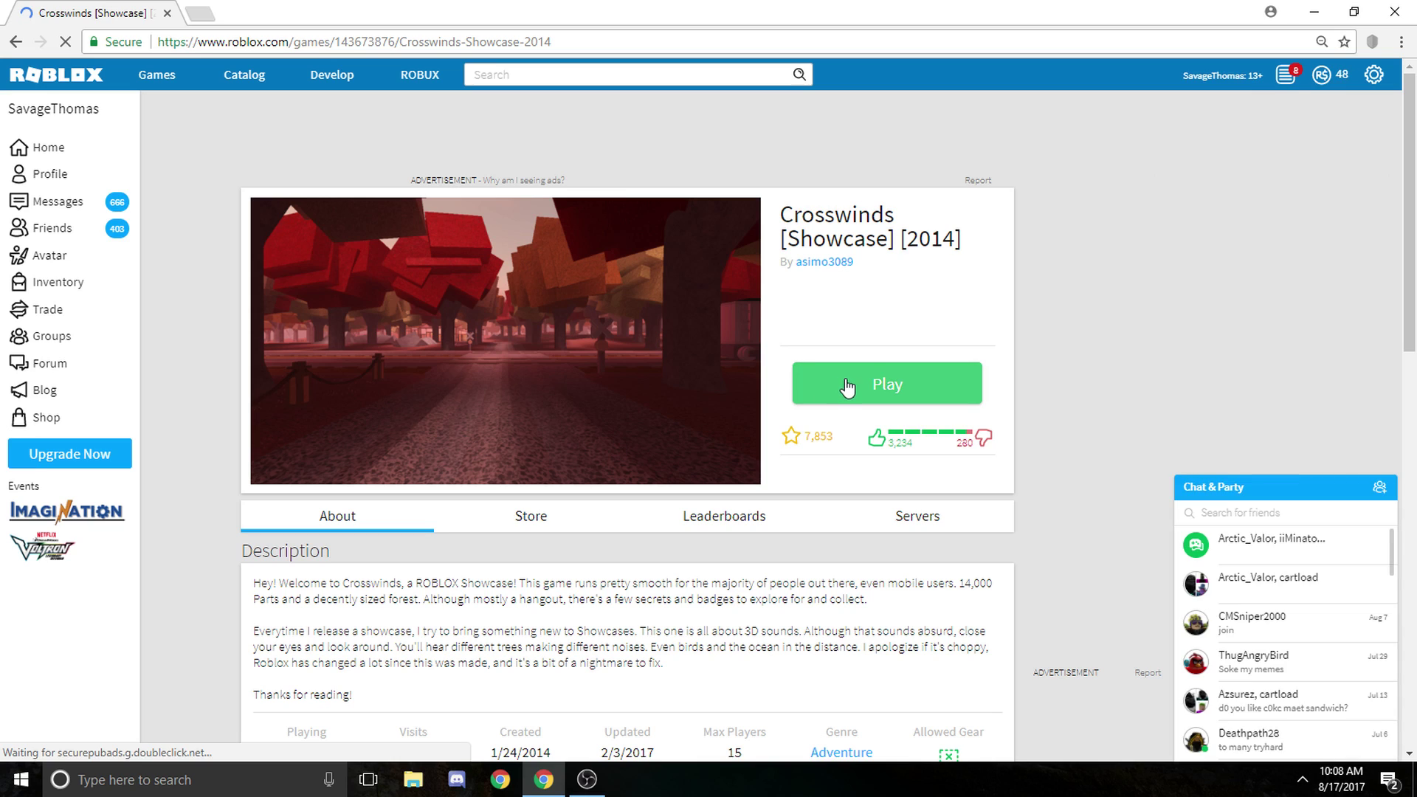
left_click(847, 386)
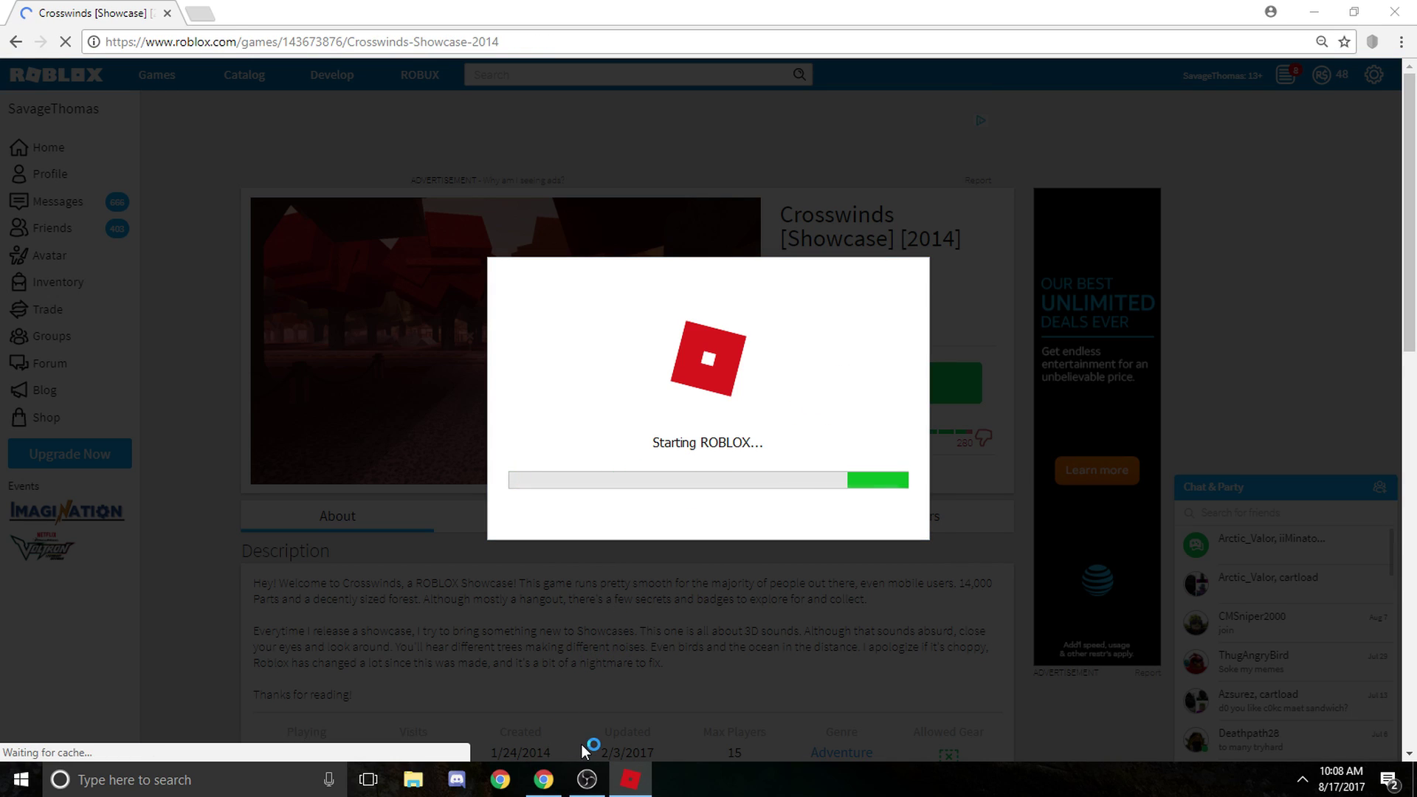
left_click(587, 778)
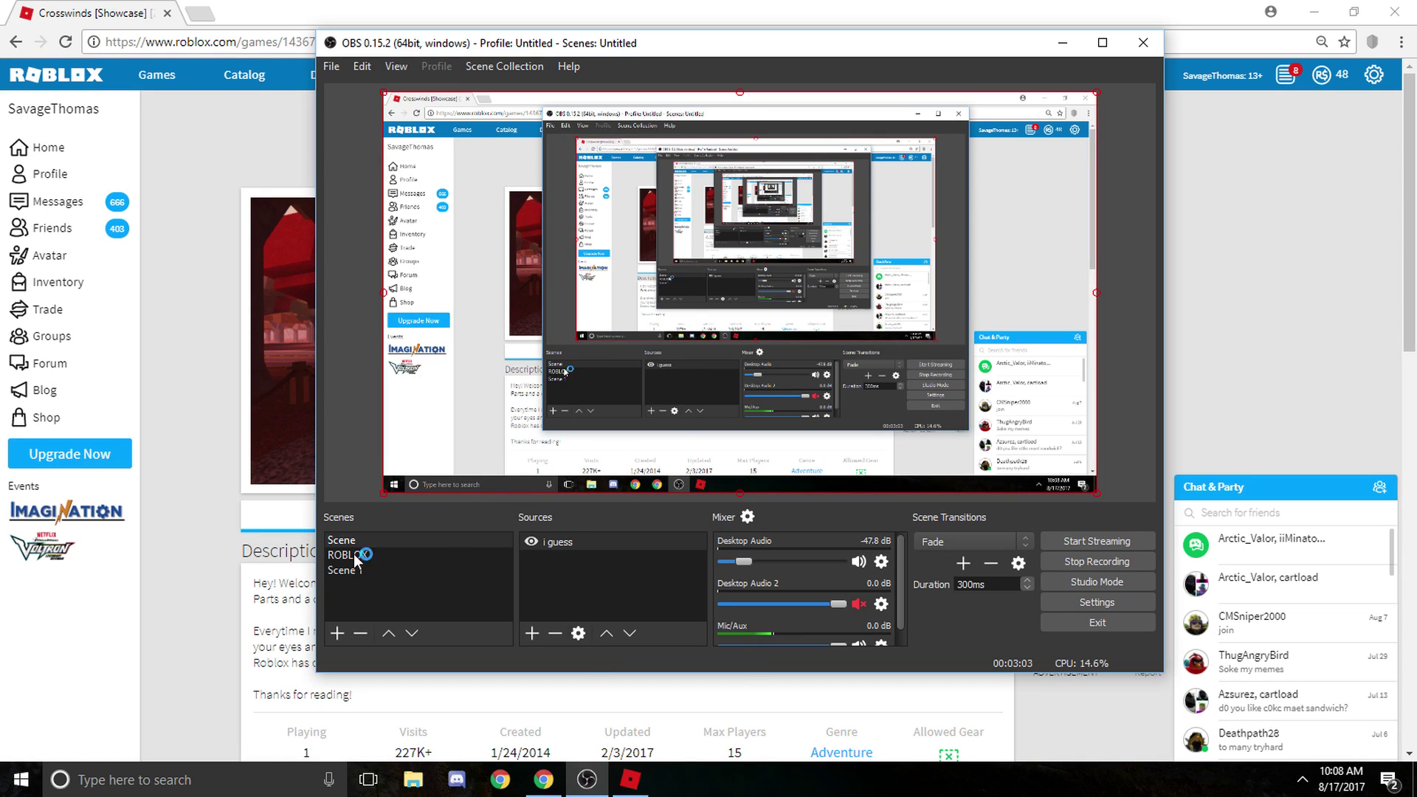
- Select the ROBLOX scene in the OBS Scenes list
left_click(370, 556)
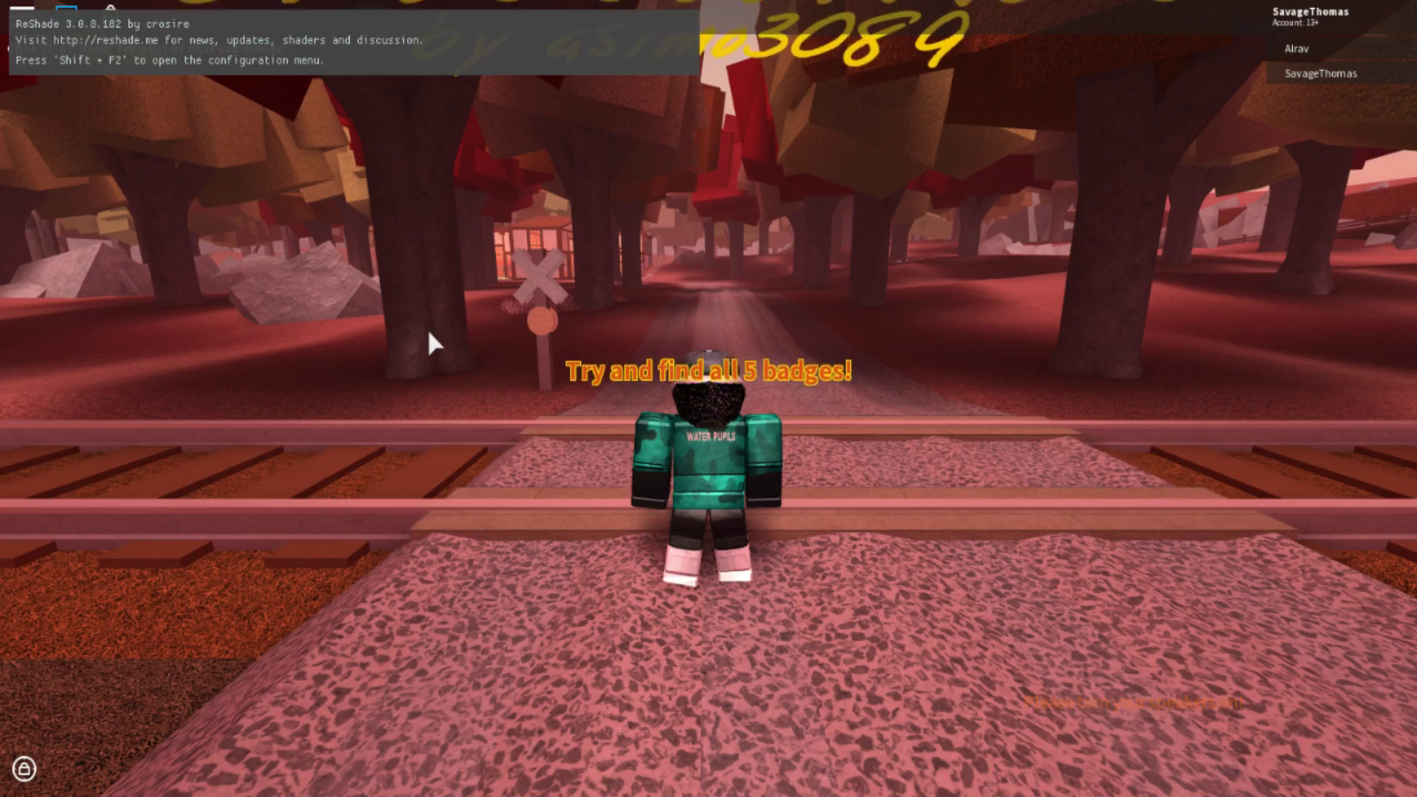
- Walk the avatar toward the tracks, then open and close the Roblox game menu
key("w")
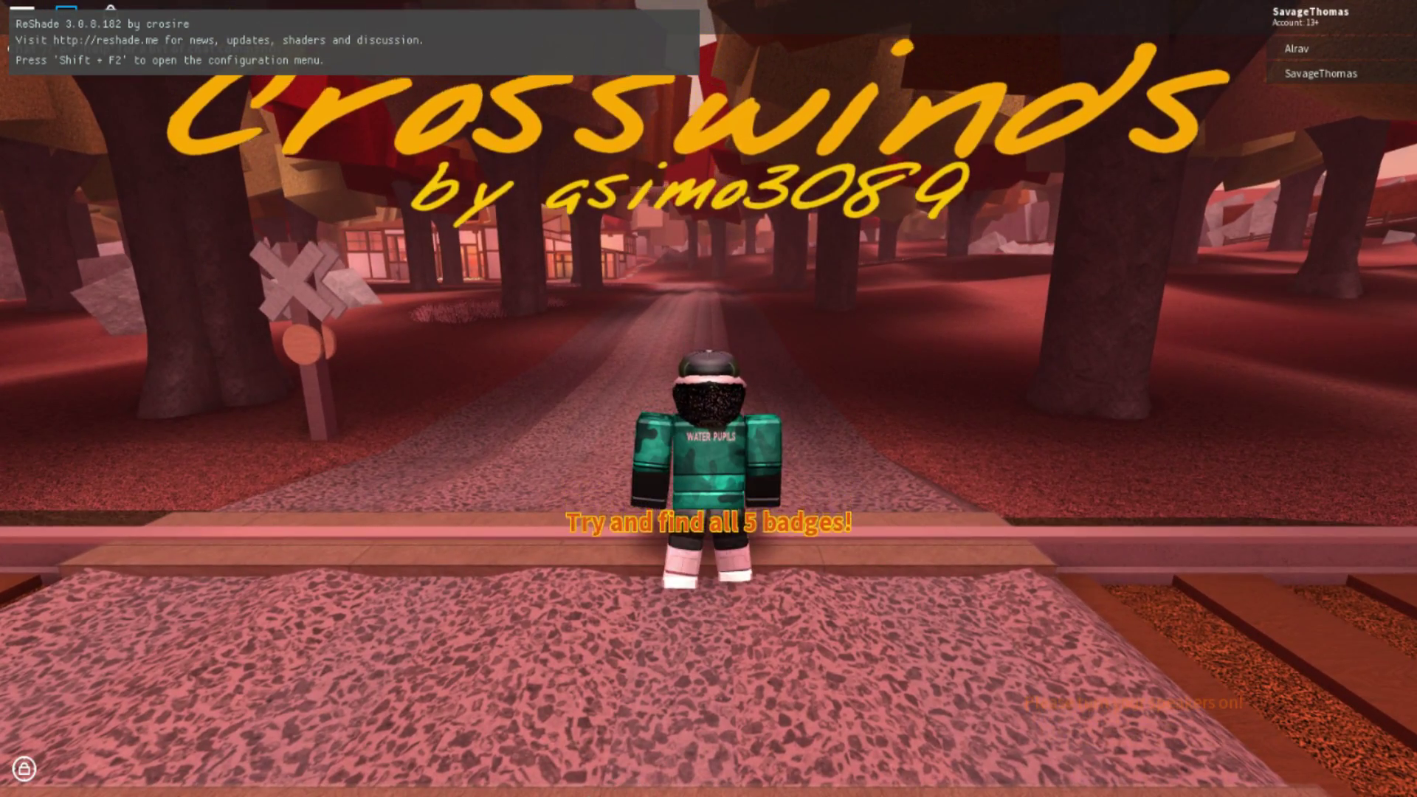
key("w")
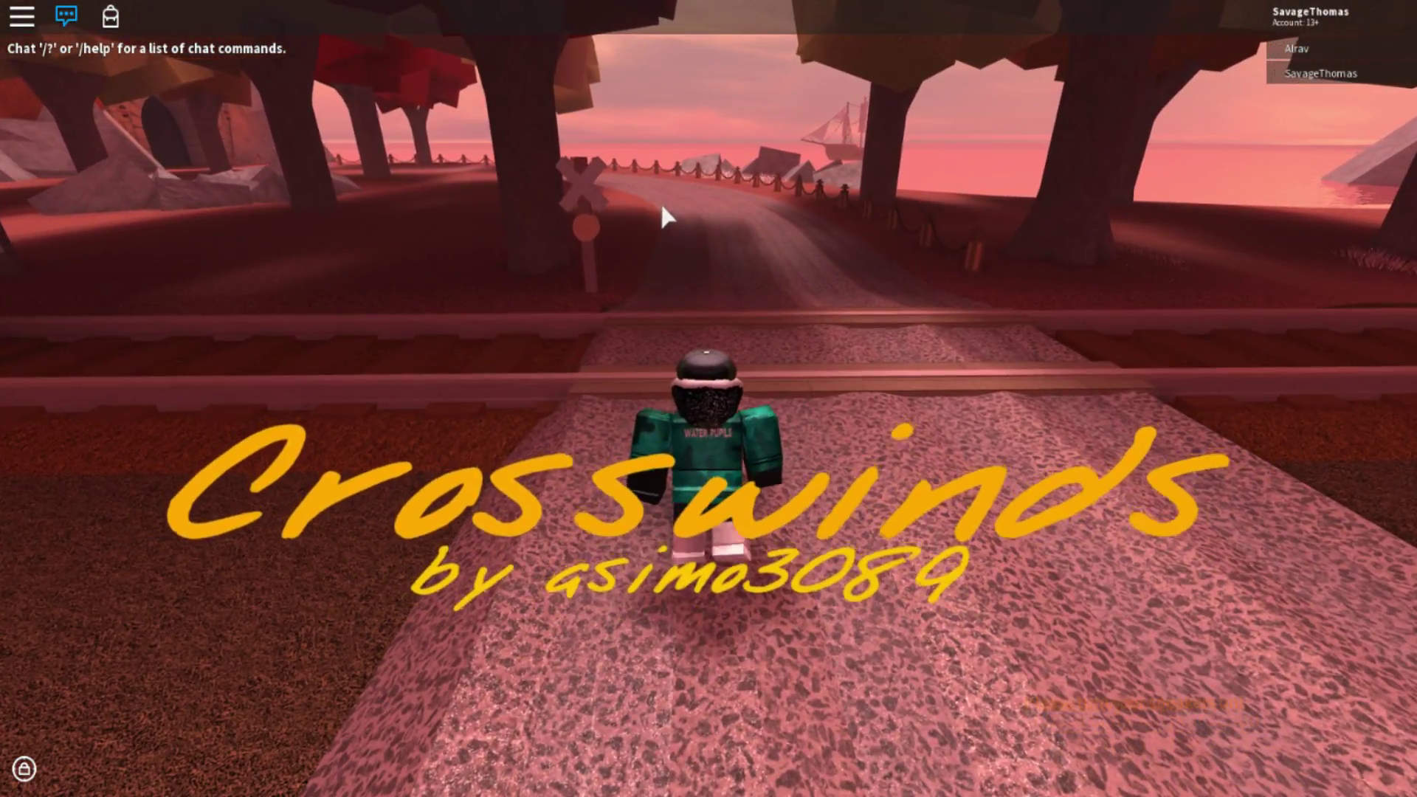
key("Escape")
left_click(565, 102)
key("Escape")
- Run along the tracks, then bring up the ReShade overlay with its welcome tutorial
key("w")
key("Escape")
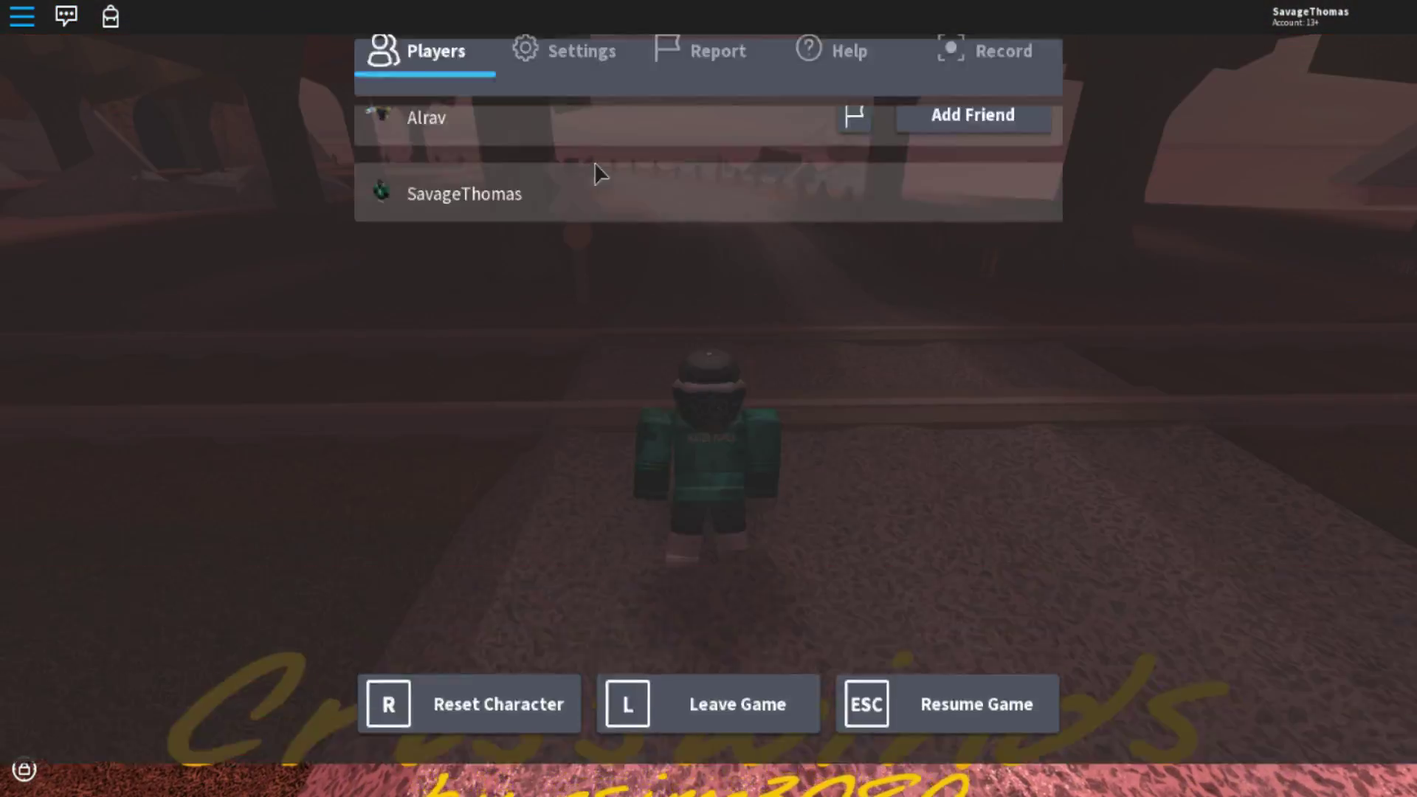
left_click(579, 51)
key("Escape")
key("d")
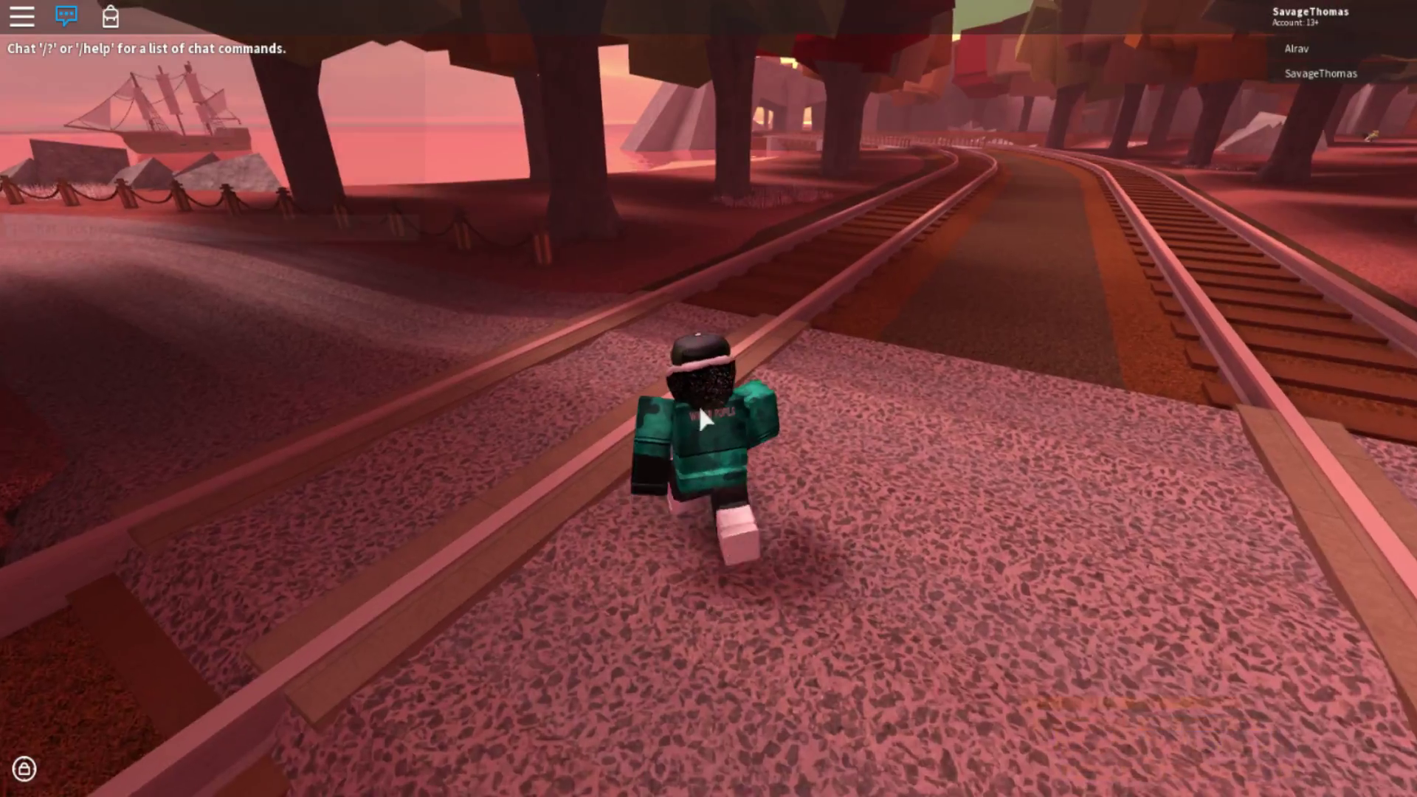
key("w")
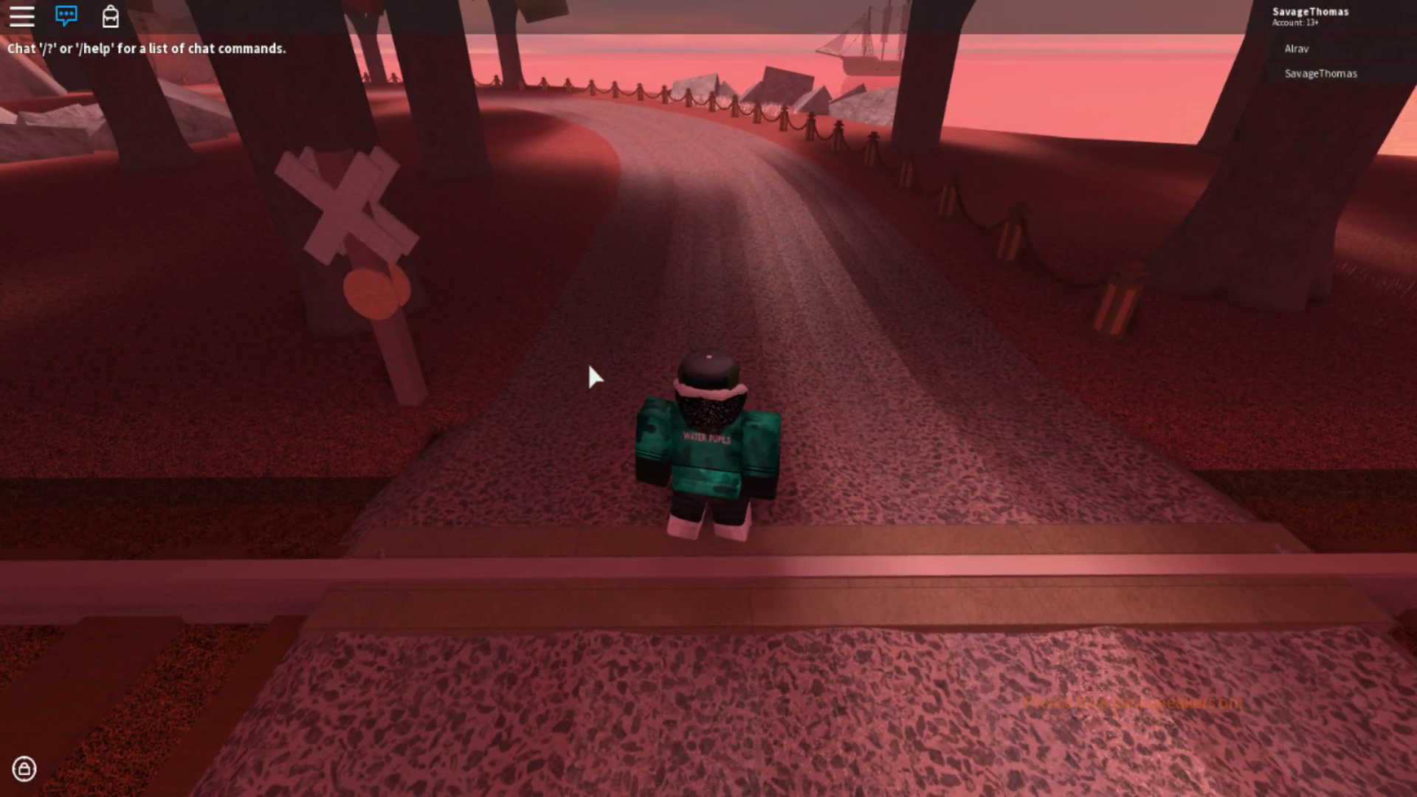
key("ctrl+shift+F2")
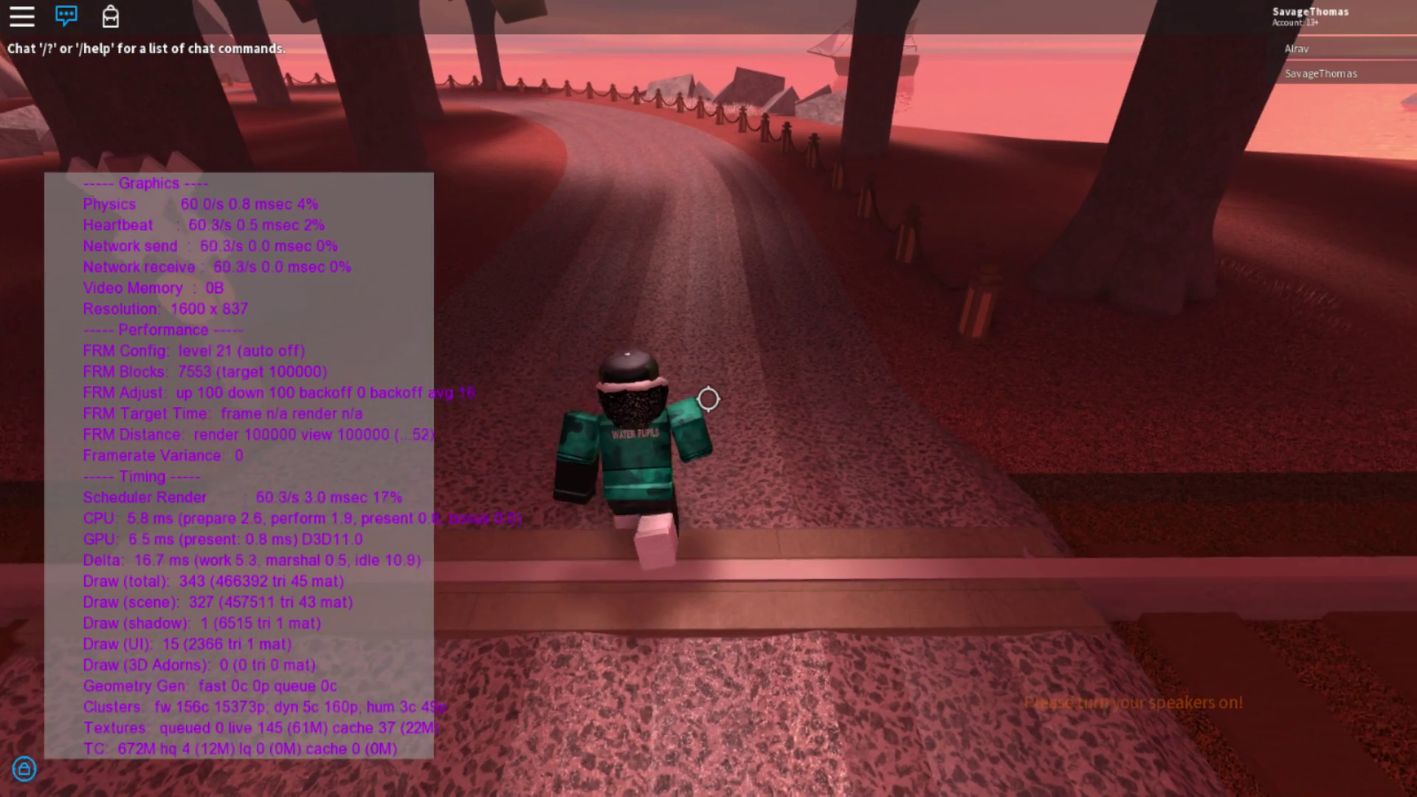
key("Home")
key("Home")
key("Home")
key("Home")
key("Home")
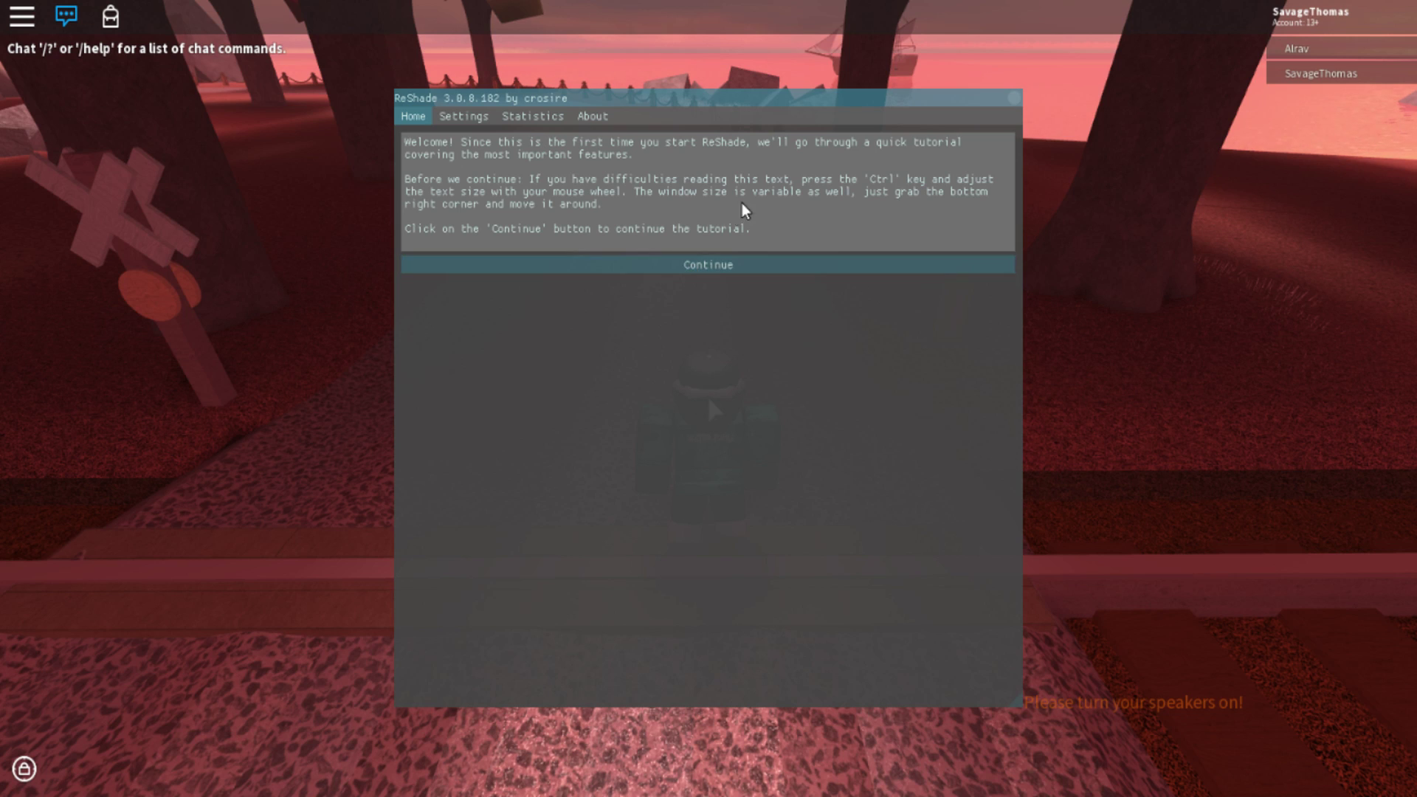
- Continue past the welcome screen and add a new preset named 'video'
left_click(748, 265)
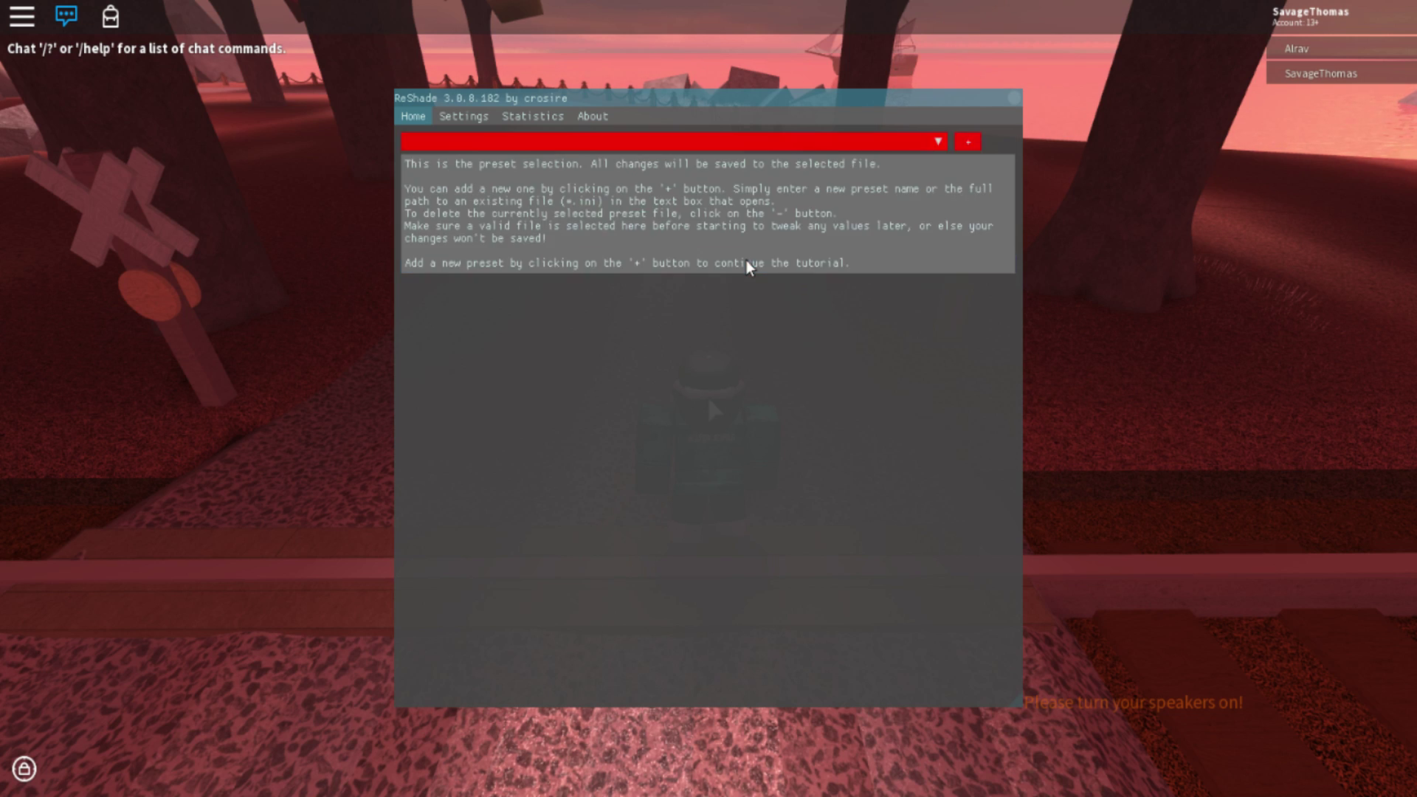
left_click(969, 143)
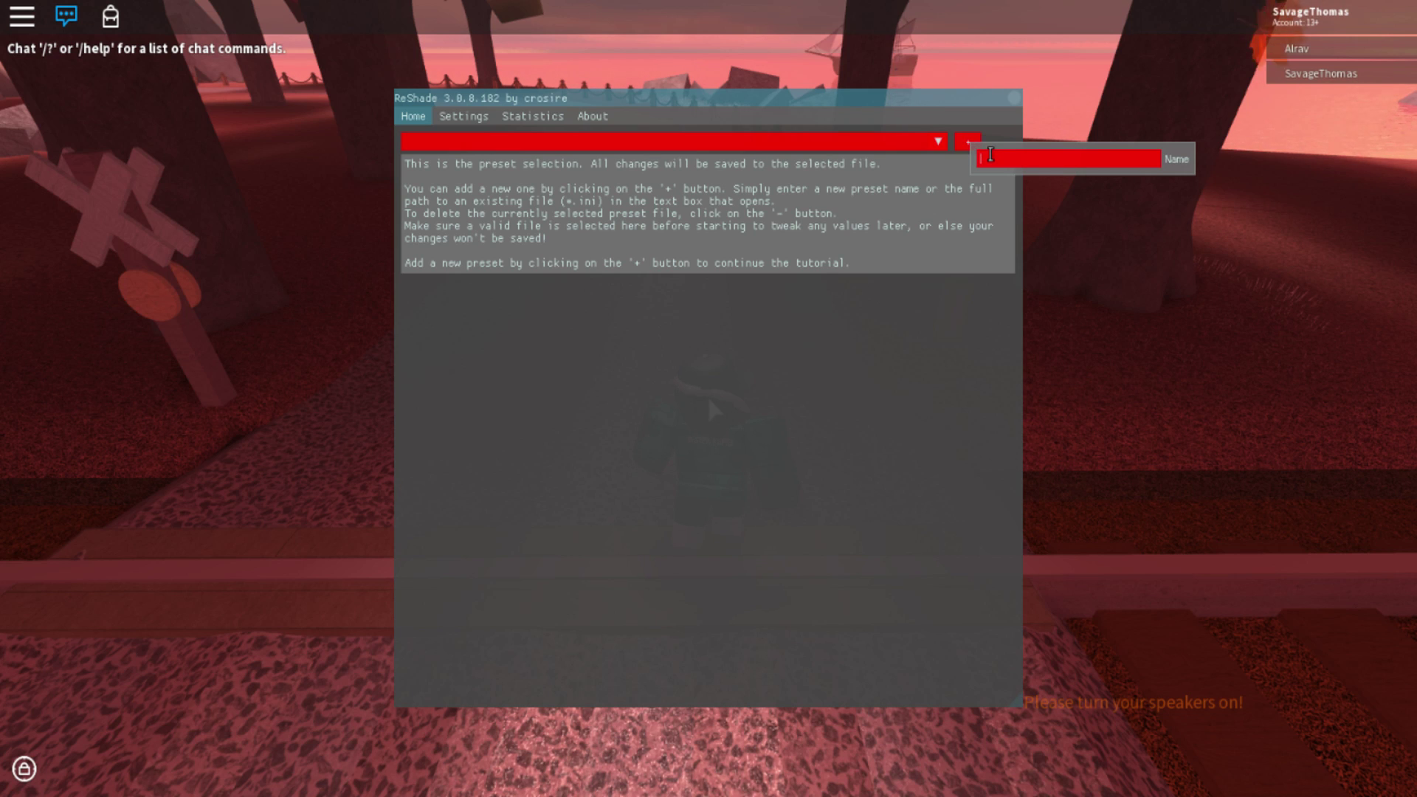
type("vid")
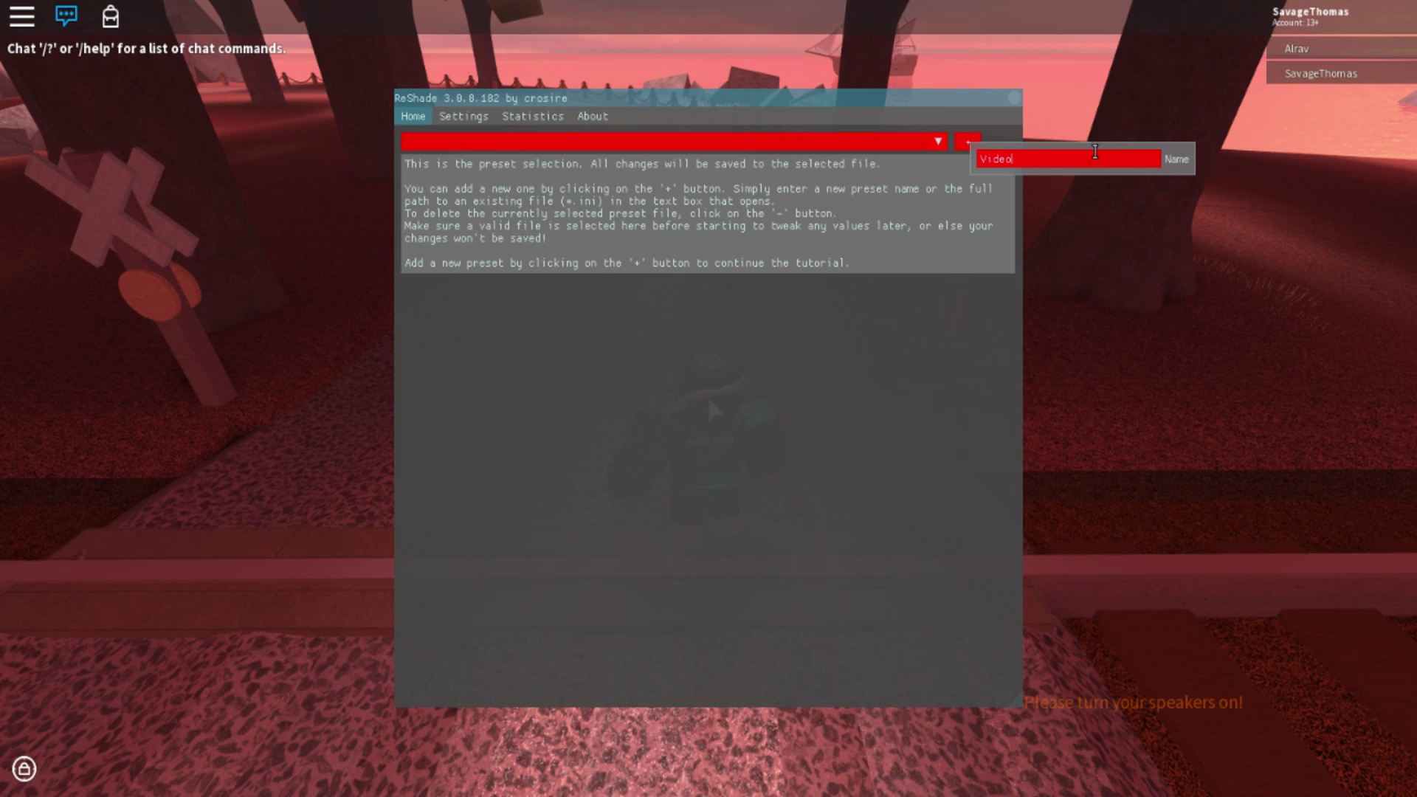
type("eo")
key("Return")
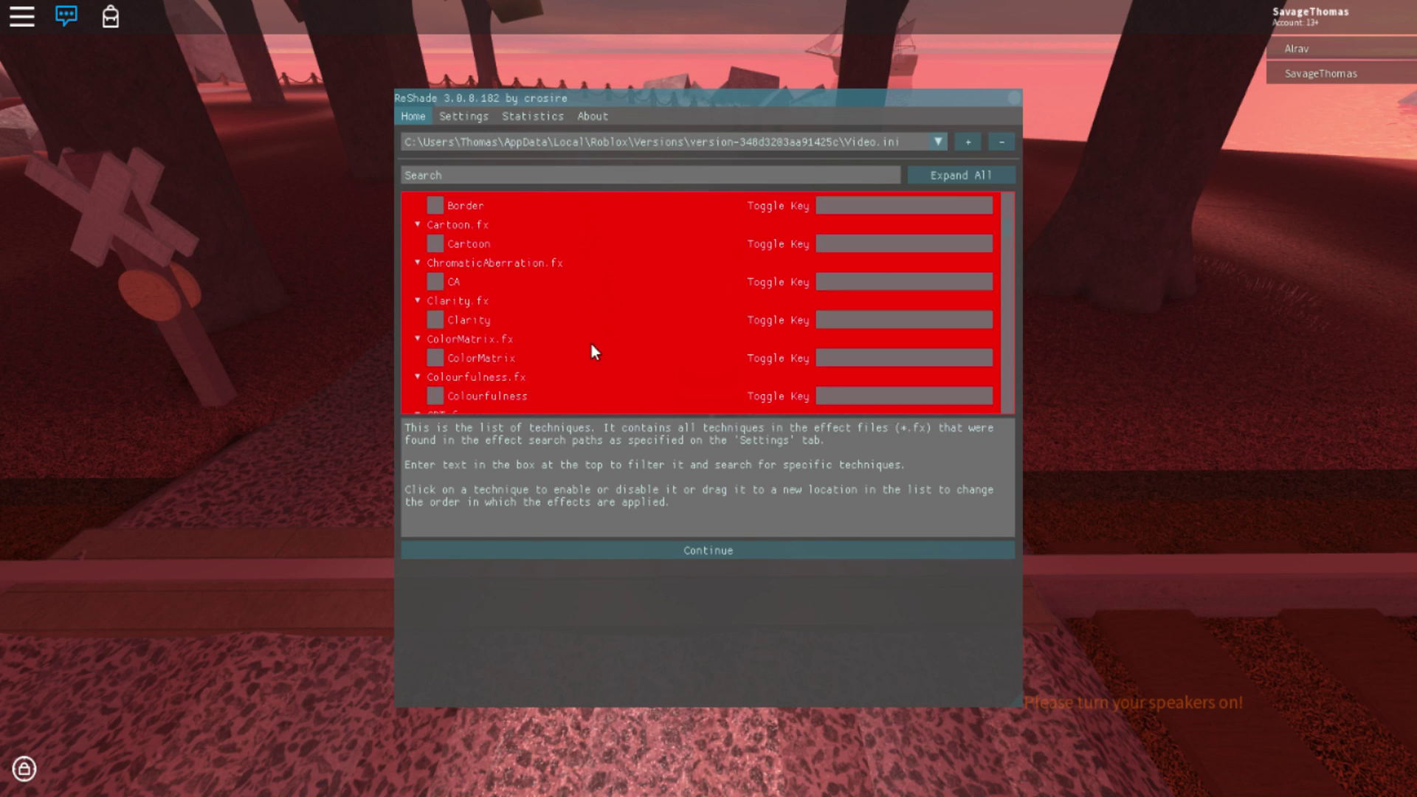
- Continue to the technique list and enable AmbientLight
scroll(598, 340, "down", 10)
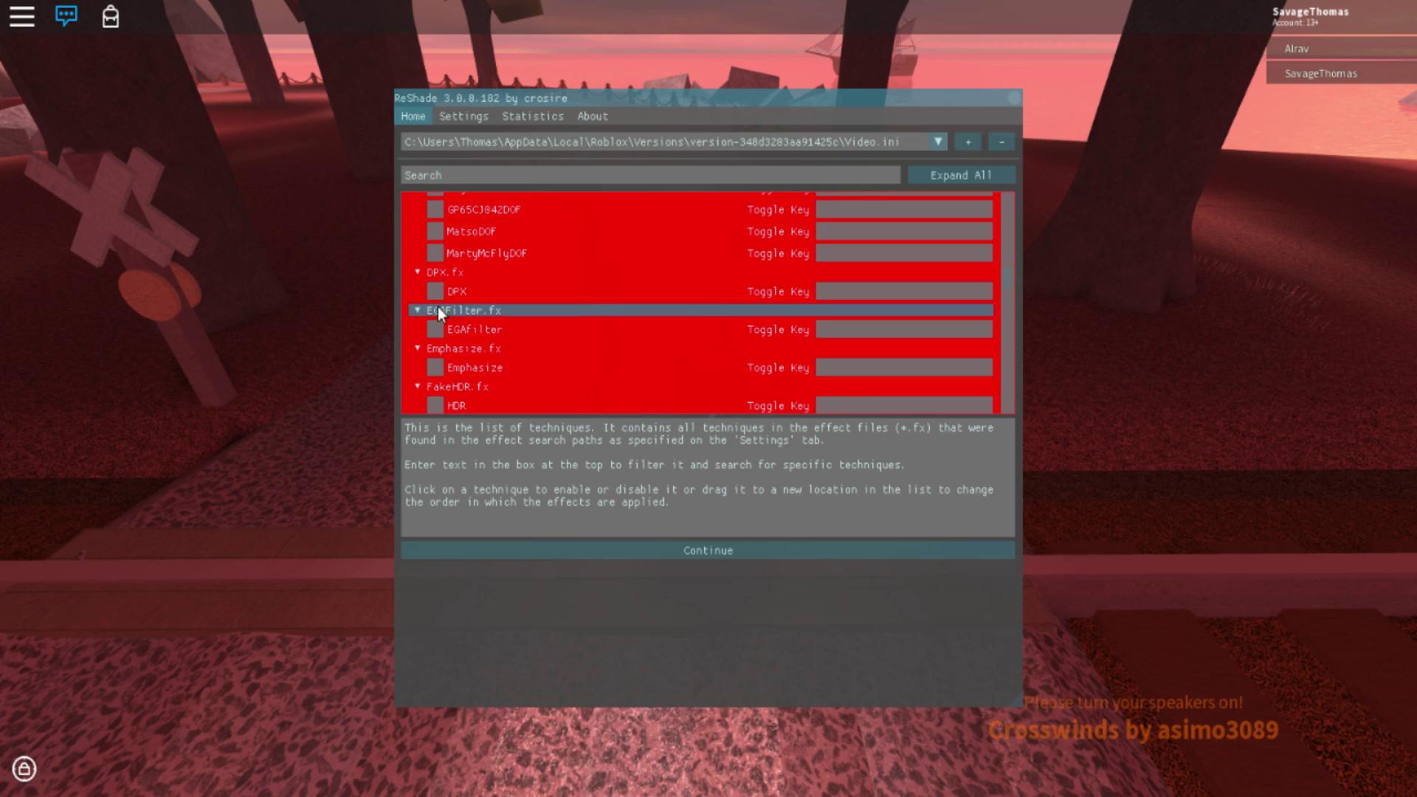
scroll(513, 303, "up", 1)
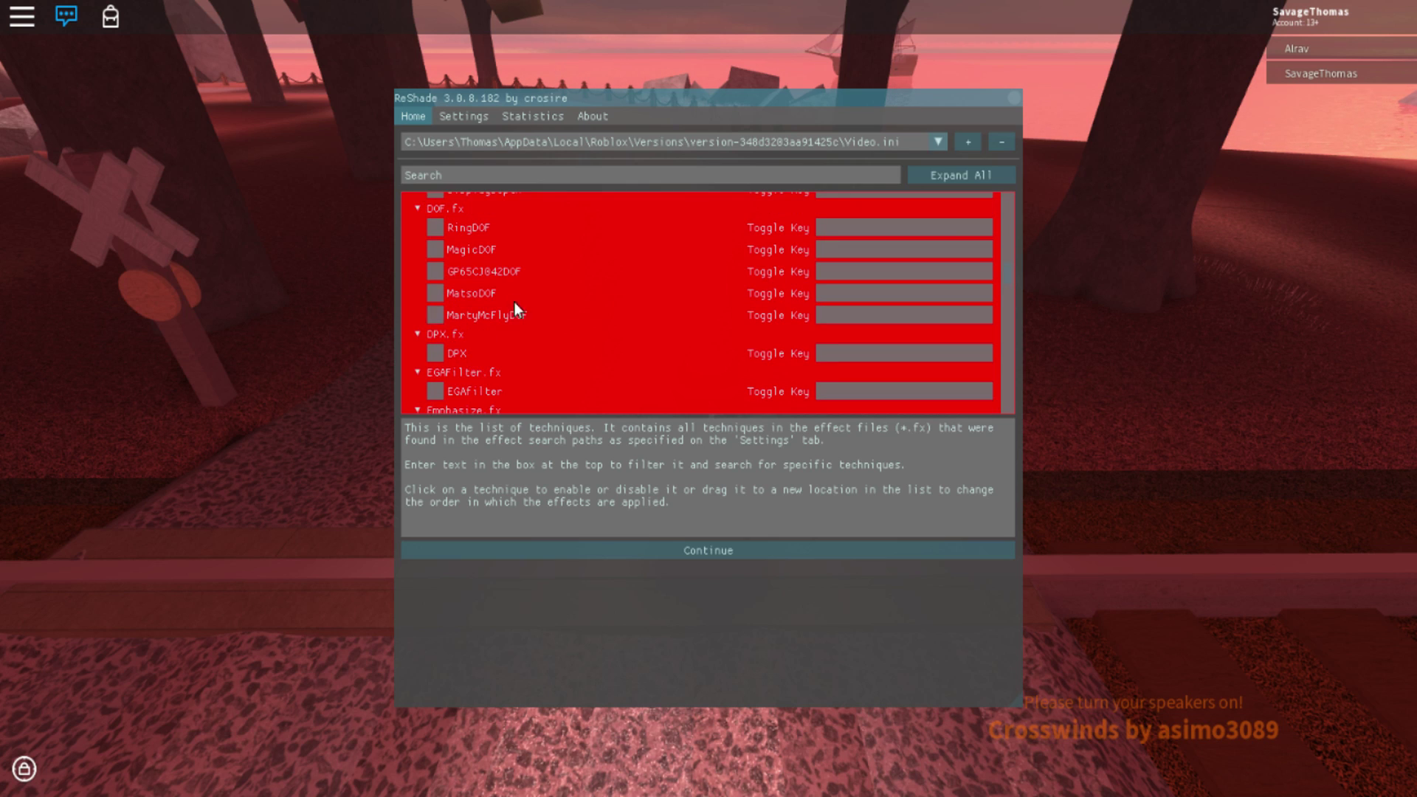
left_click(692, 550)
scroll(611, 345, "up", 10)
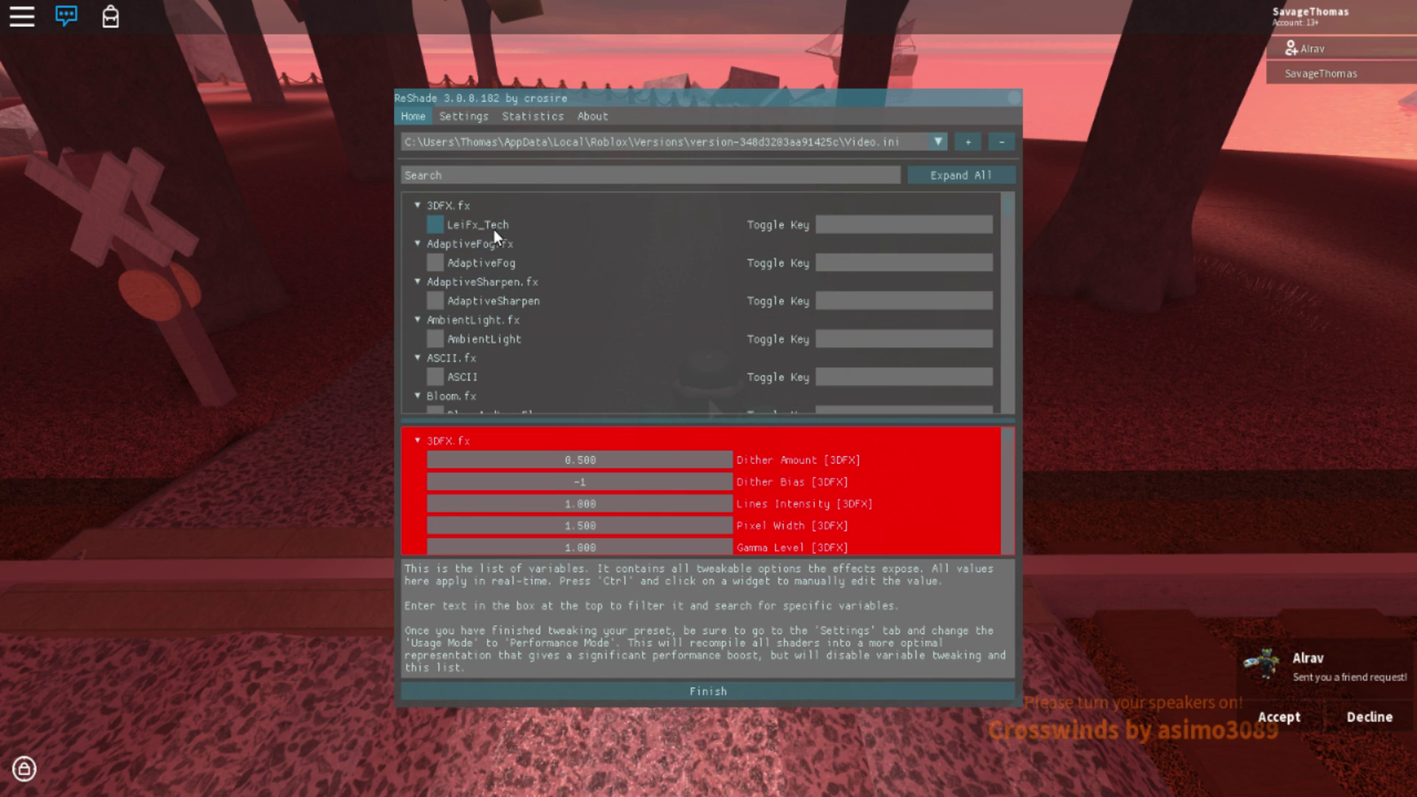
left_click(448, 339)
- Tick FXAA further down the technique list and scroll through the remaining effects
scroll(445, 334, "down", 1)
left_click(477, 353)
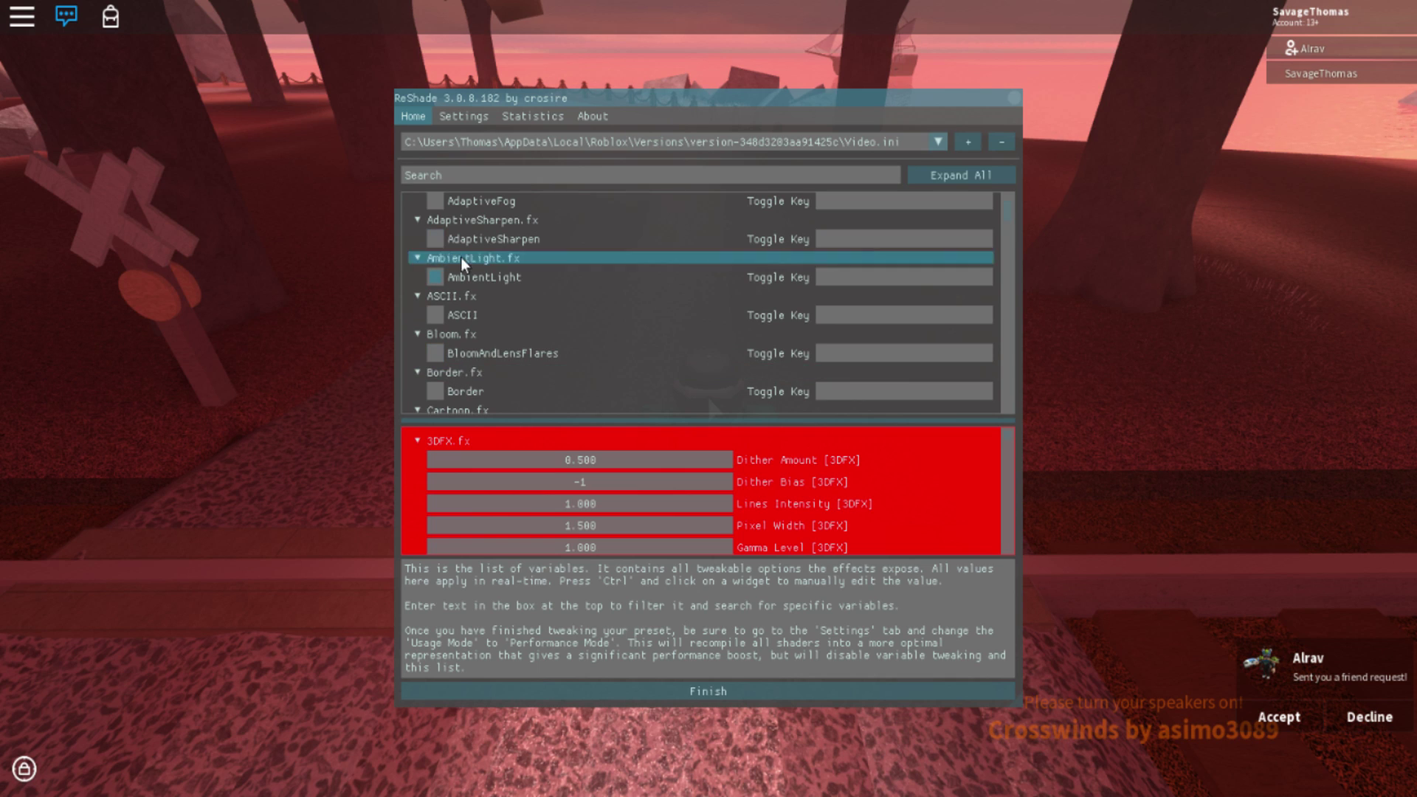
scroll(451, 347, "down", 1)
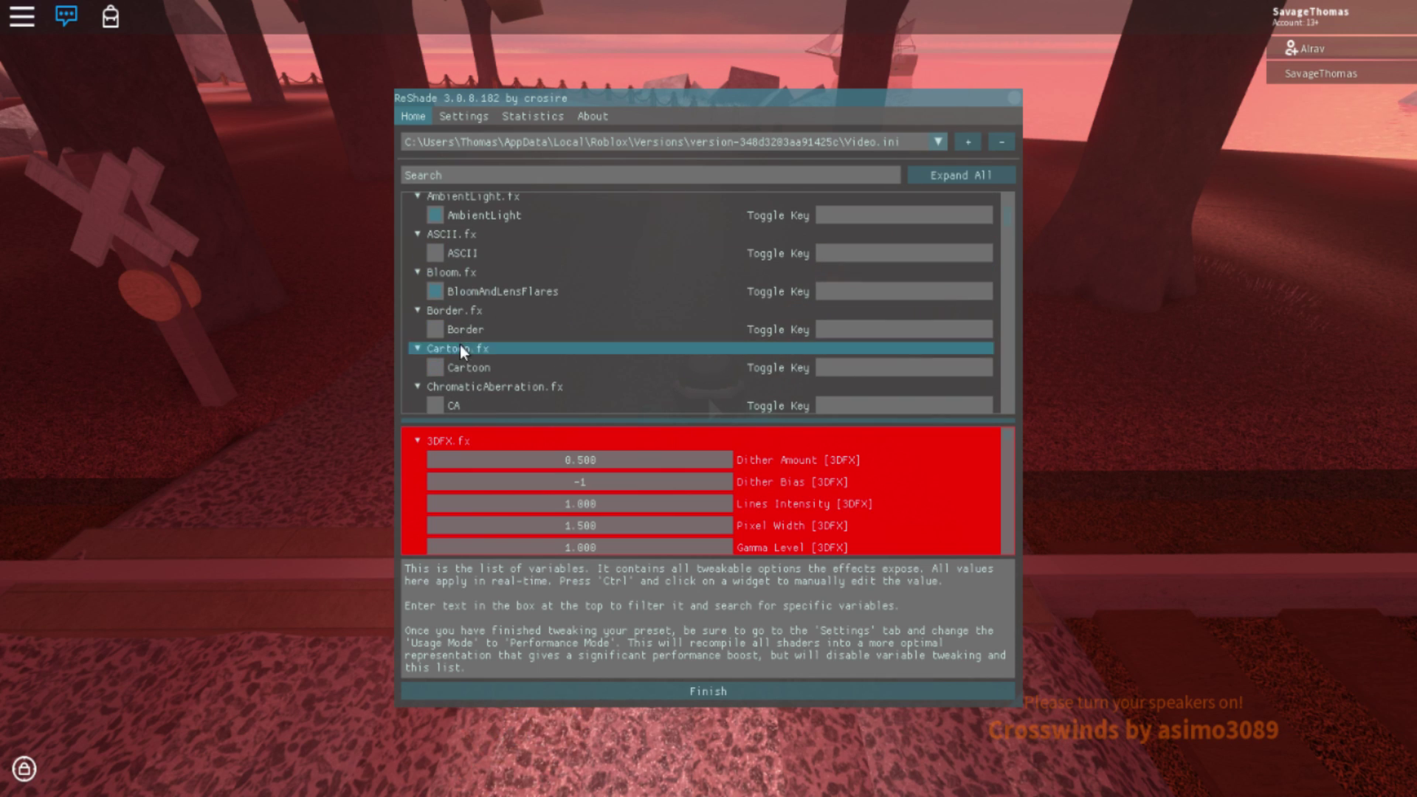
left_click(437, 369)
scroll(437, 369, "down", 5)
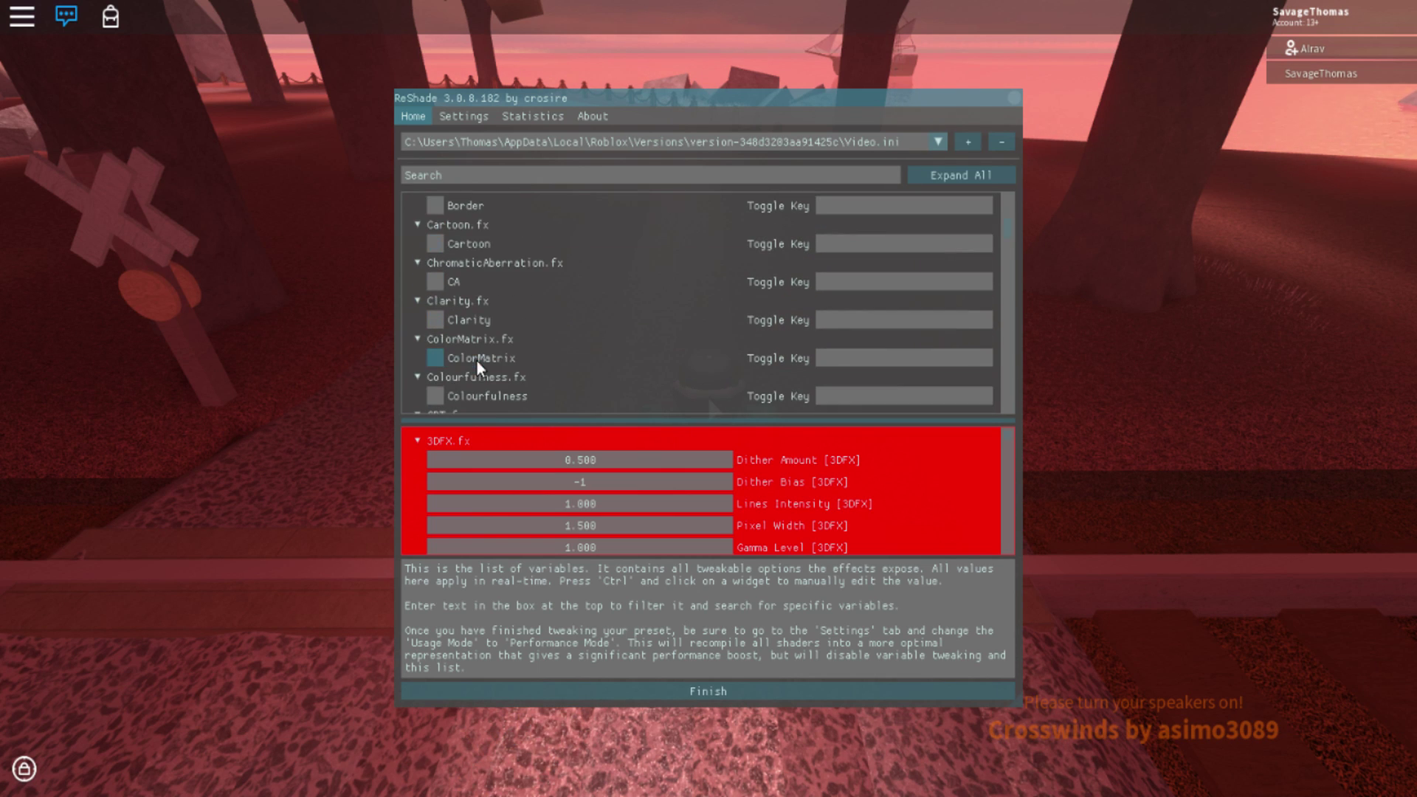
scroll(477, 346, "down", 5)
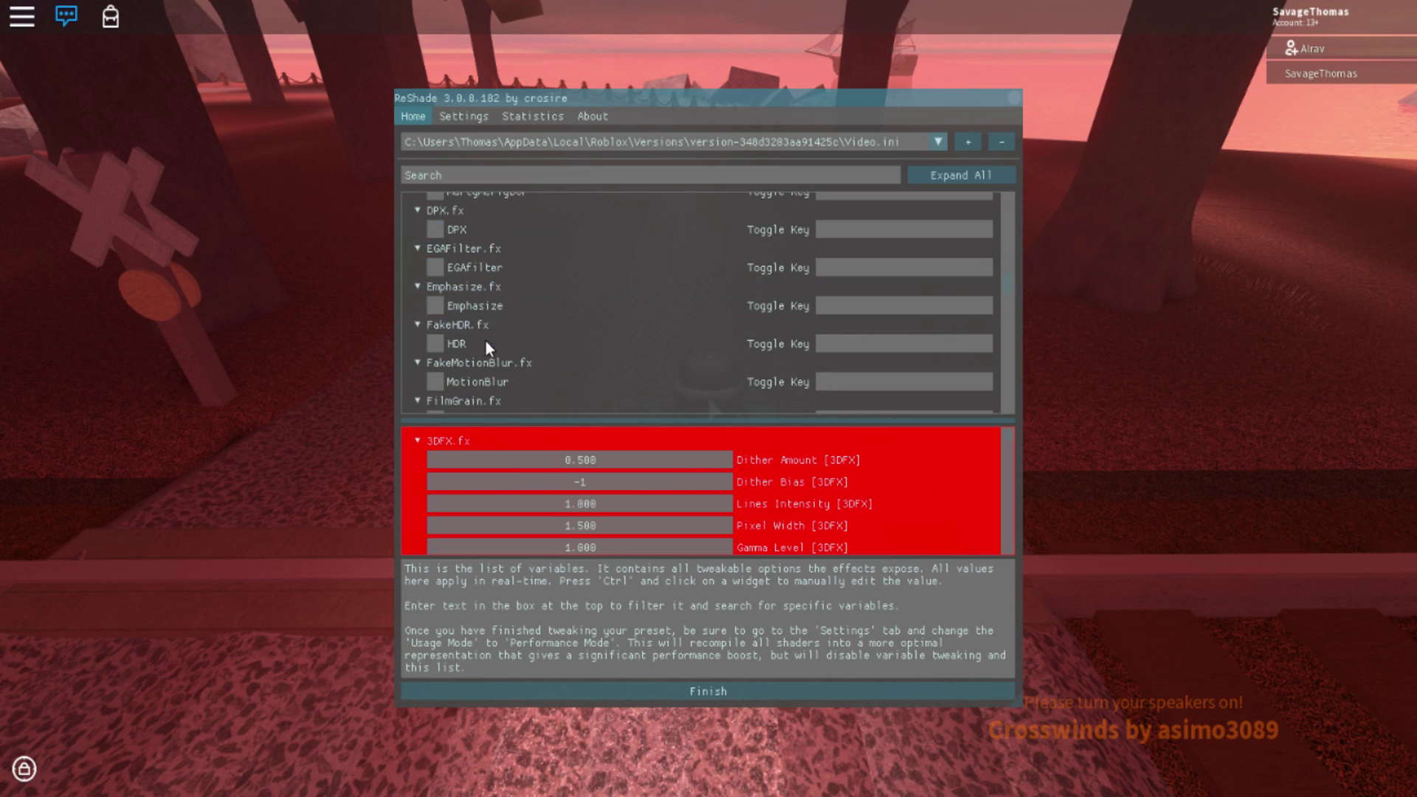
scroll(481, 344, "down", 5)
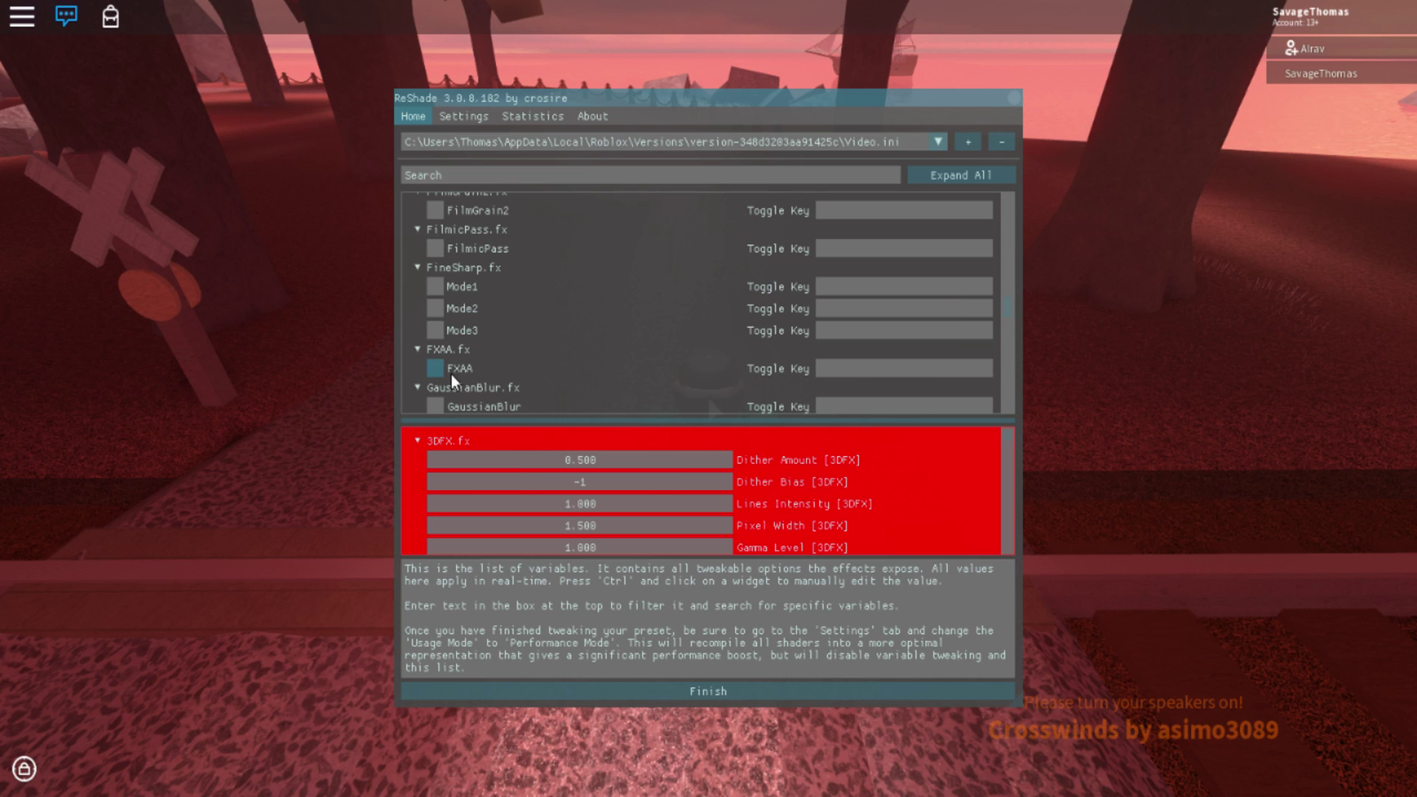
scroll(459, 306, "up", 2)
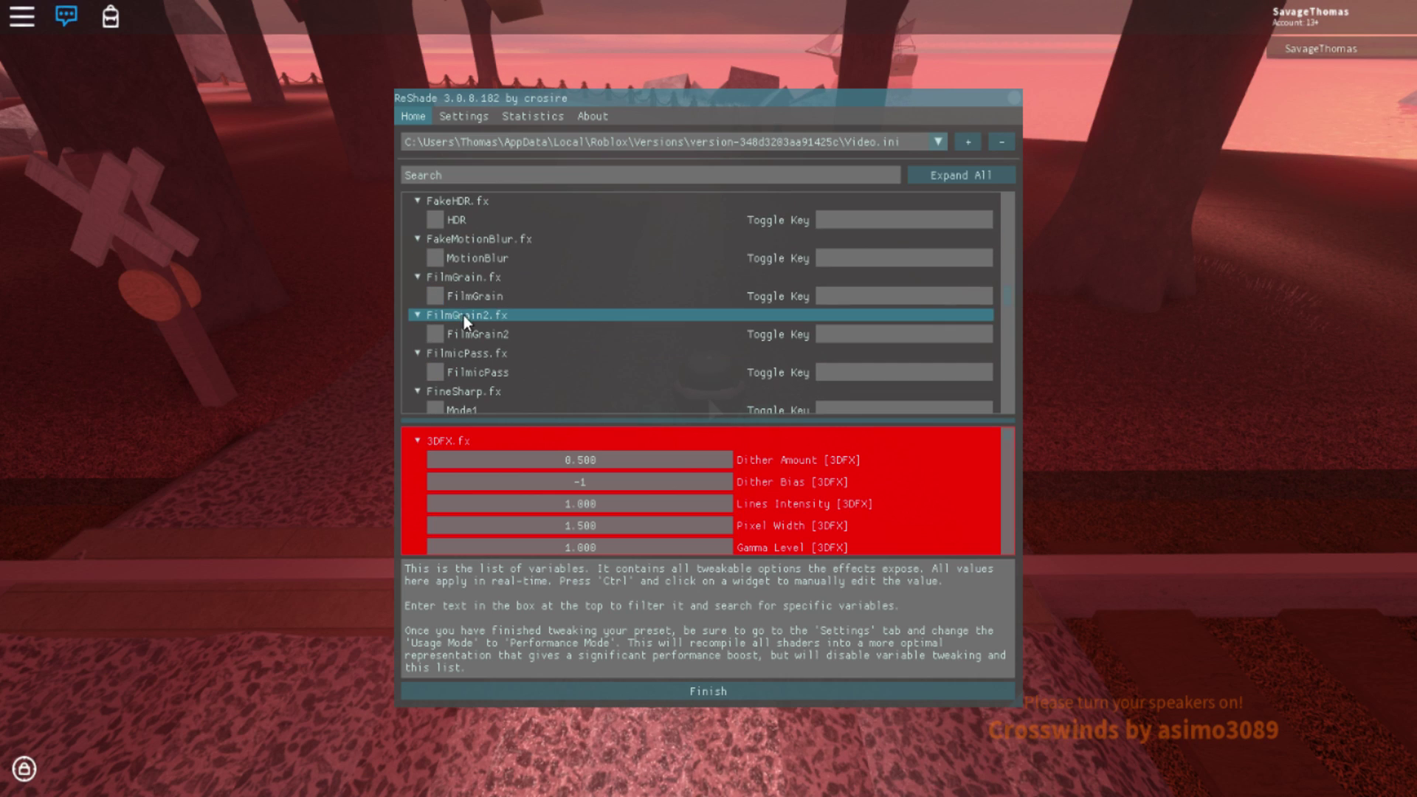
scroll(439, 232, "up", 2)
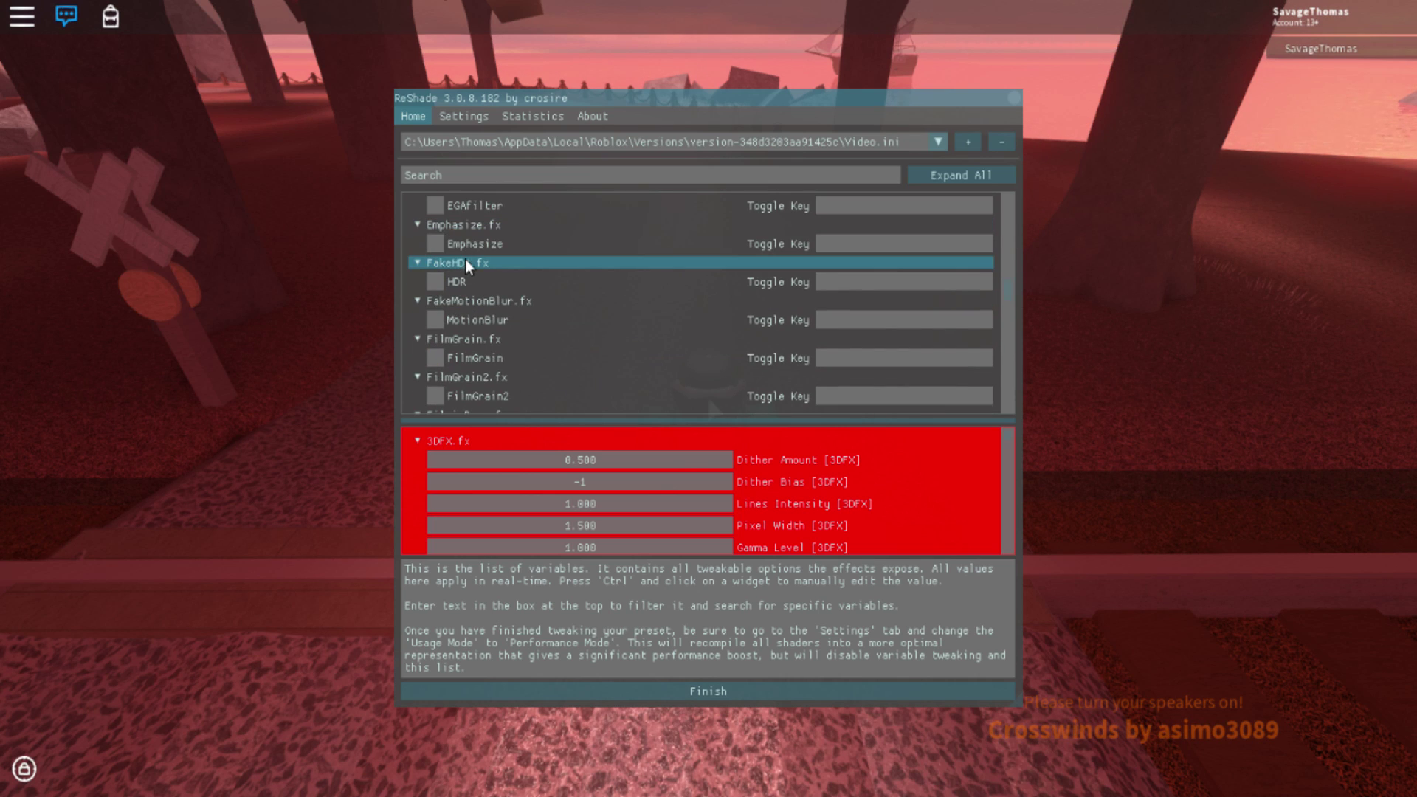
scroll(486, 331, "down", 4)
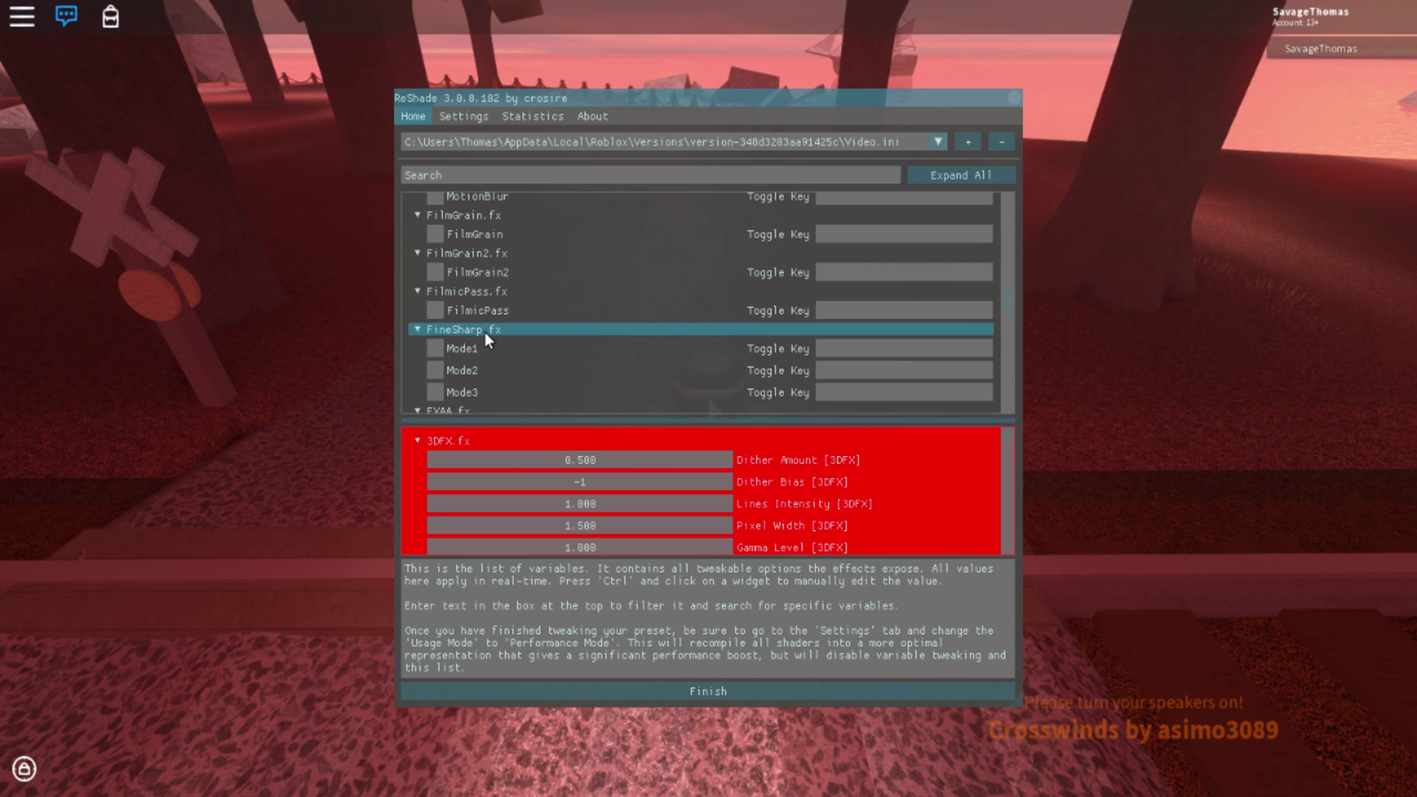
scroll(485, 332, "down", 2)
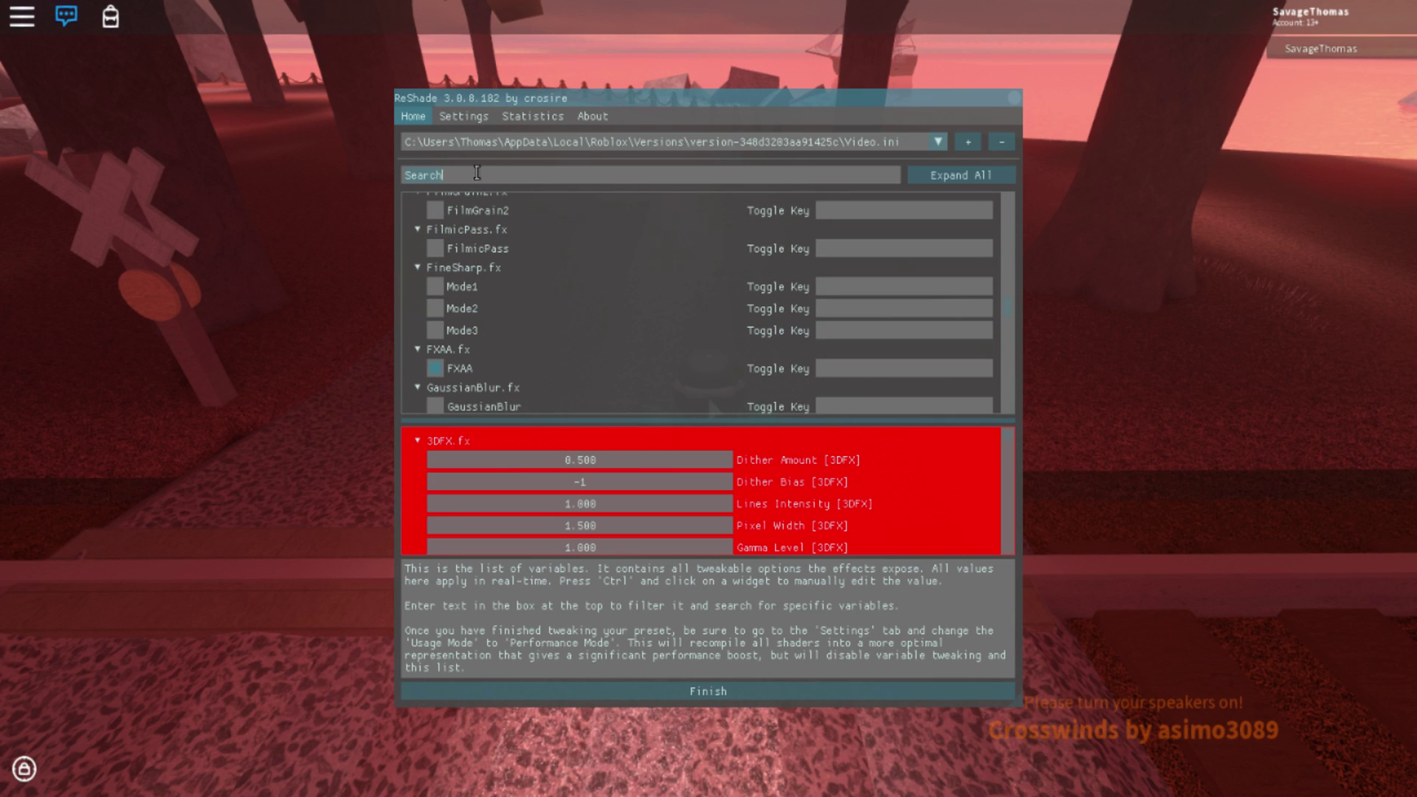
- Filter the list by 'motion' and enable MotionBlur
key("BackSpace")
key("BackSpace")
key("BackSpace")
key("BackSpace")
key("BackSpace")
key("BackSpace")
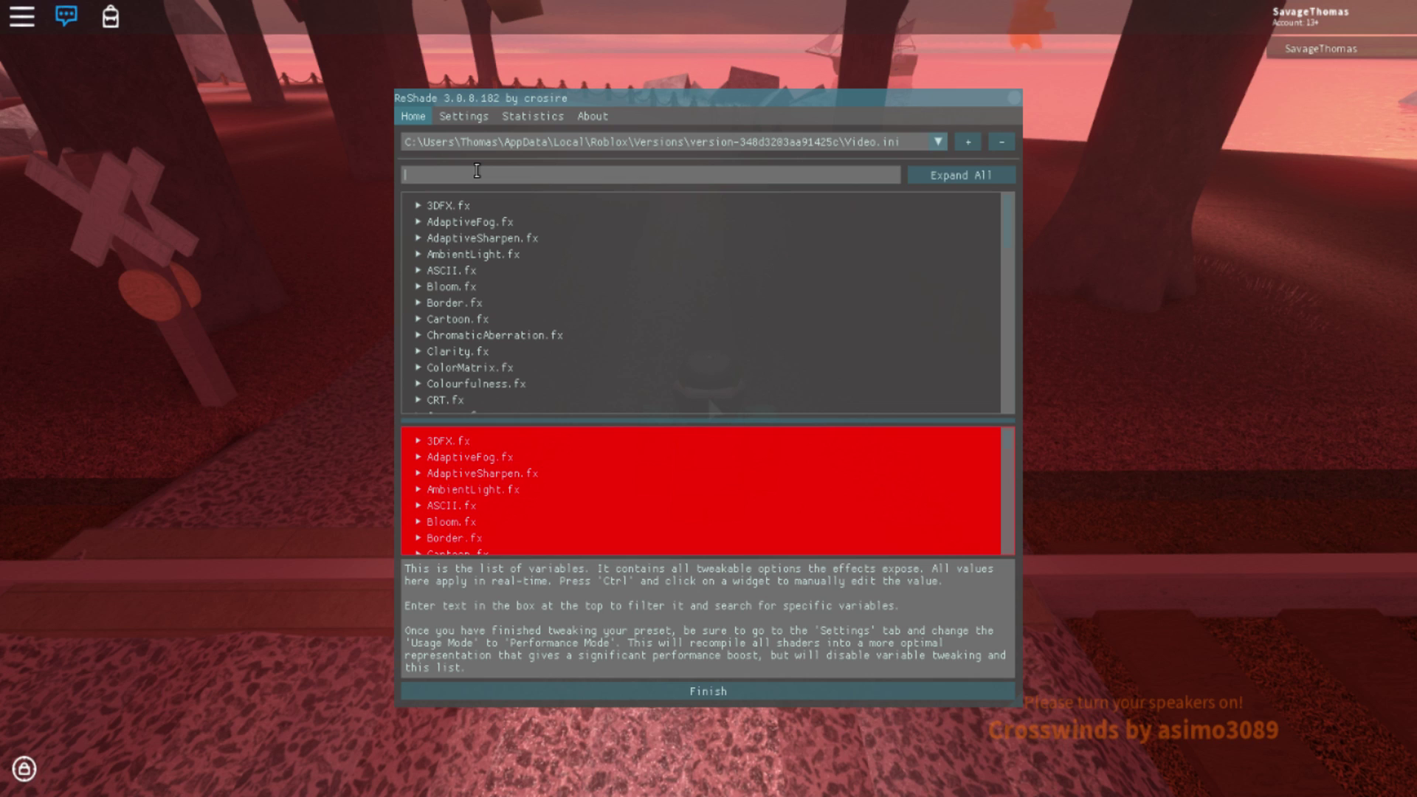
type("motion")
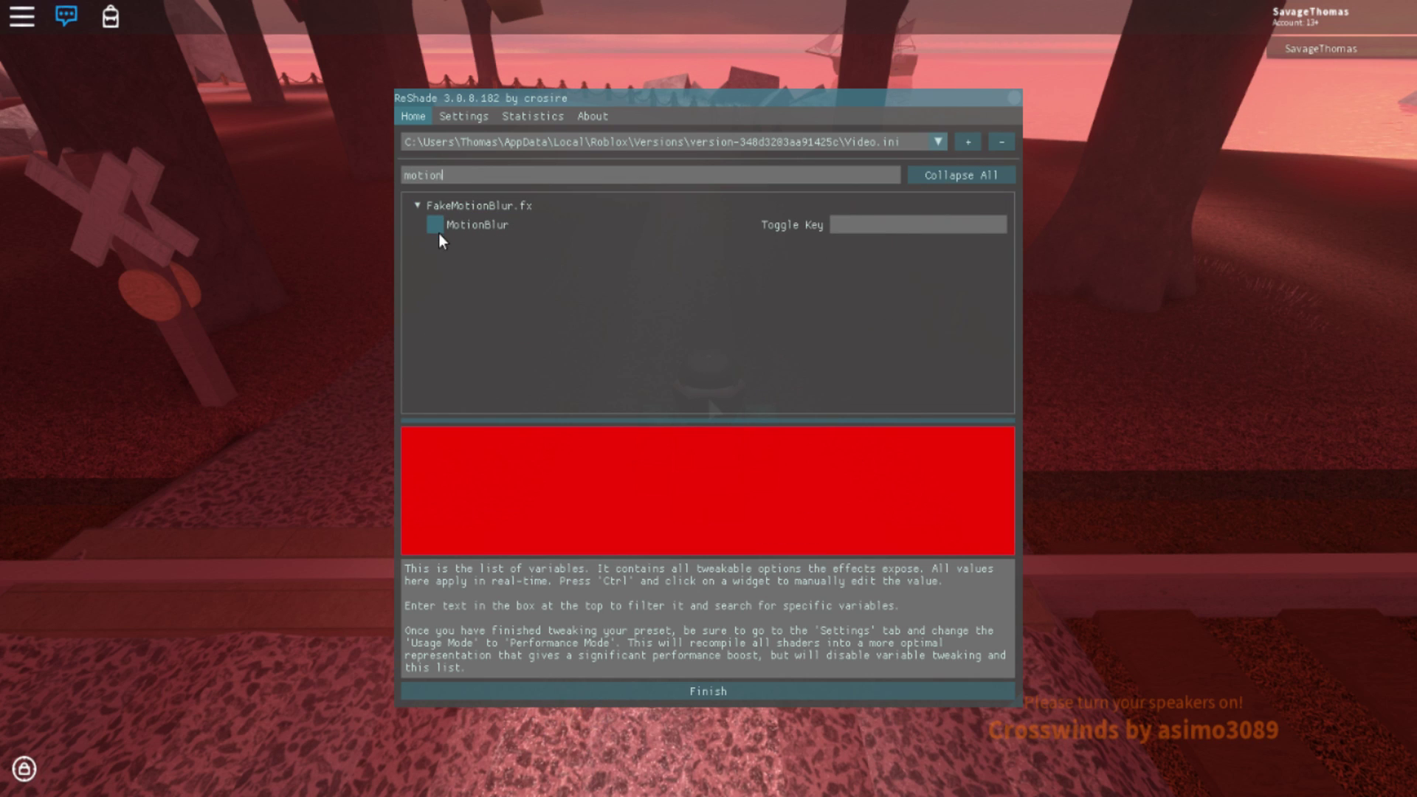
left_click(437, 230)
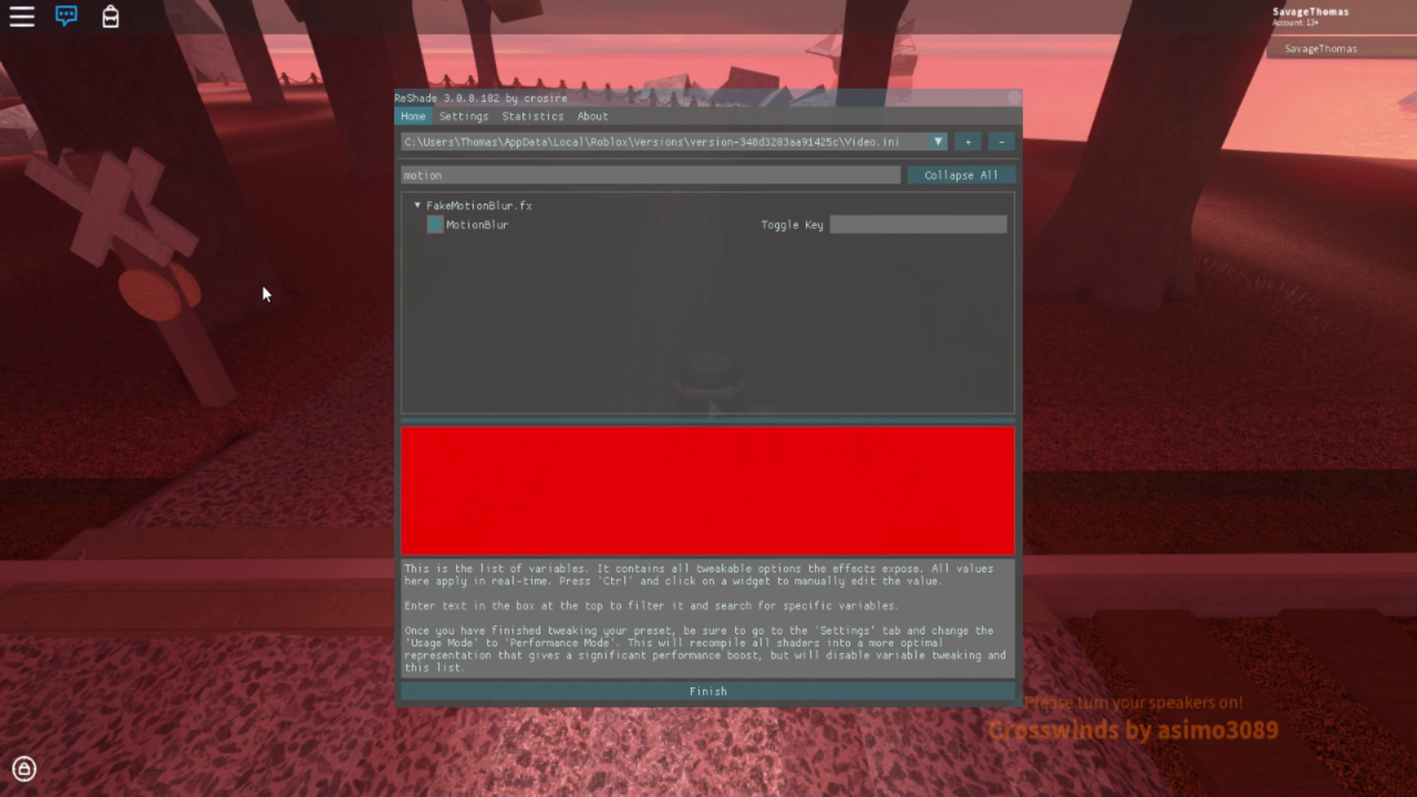
- Hide the ReShade overlay and run the avatar along the track to preview the effects
key("Home")
key("s")
key("w")
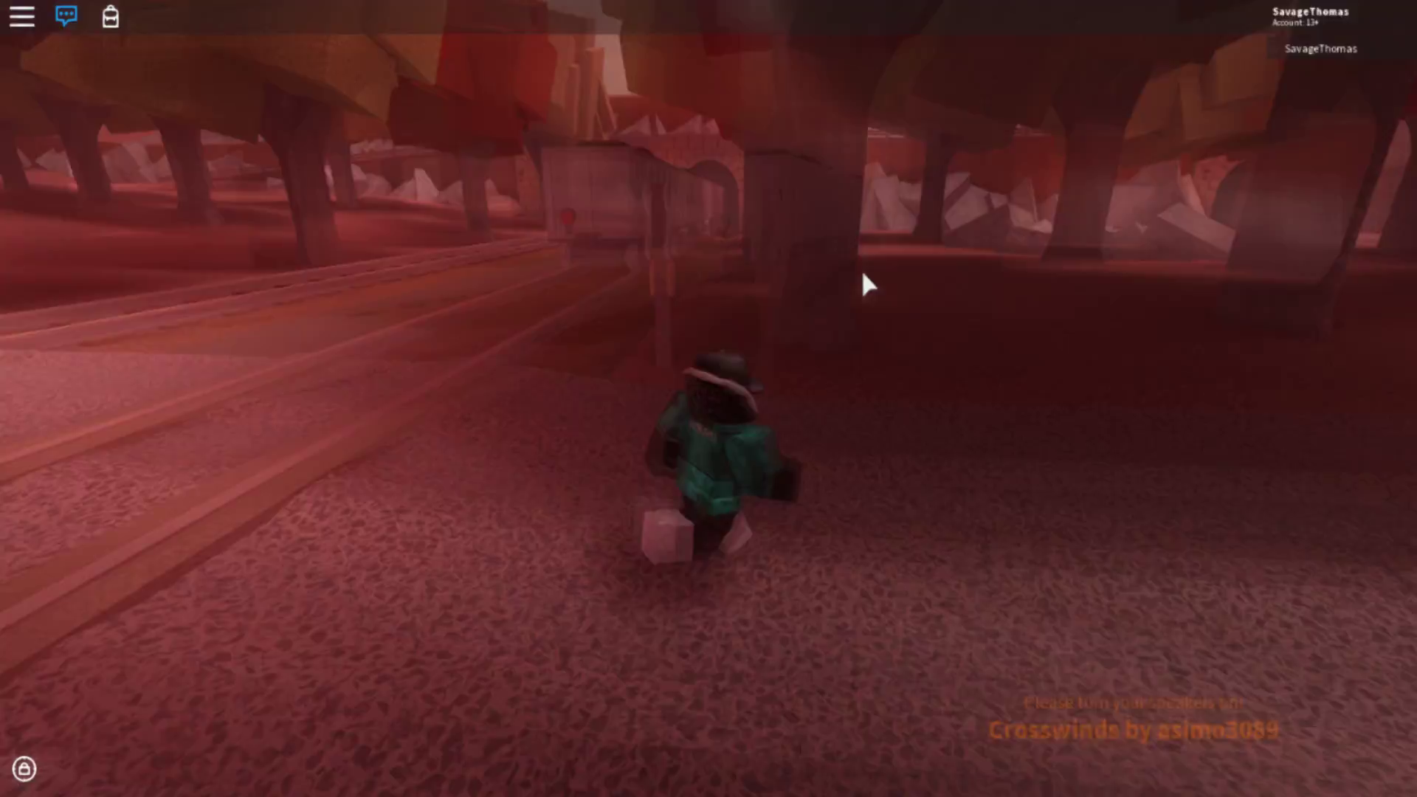
key("w")
key("w")
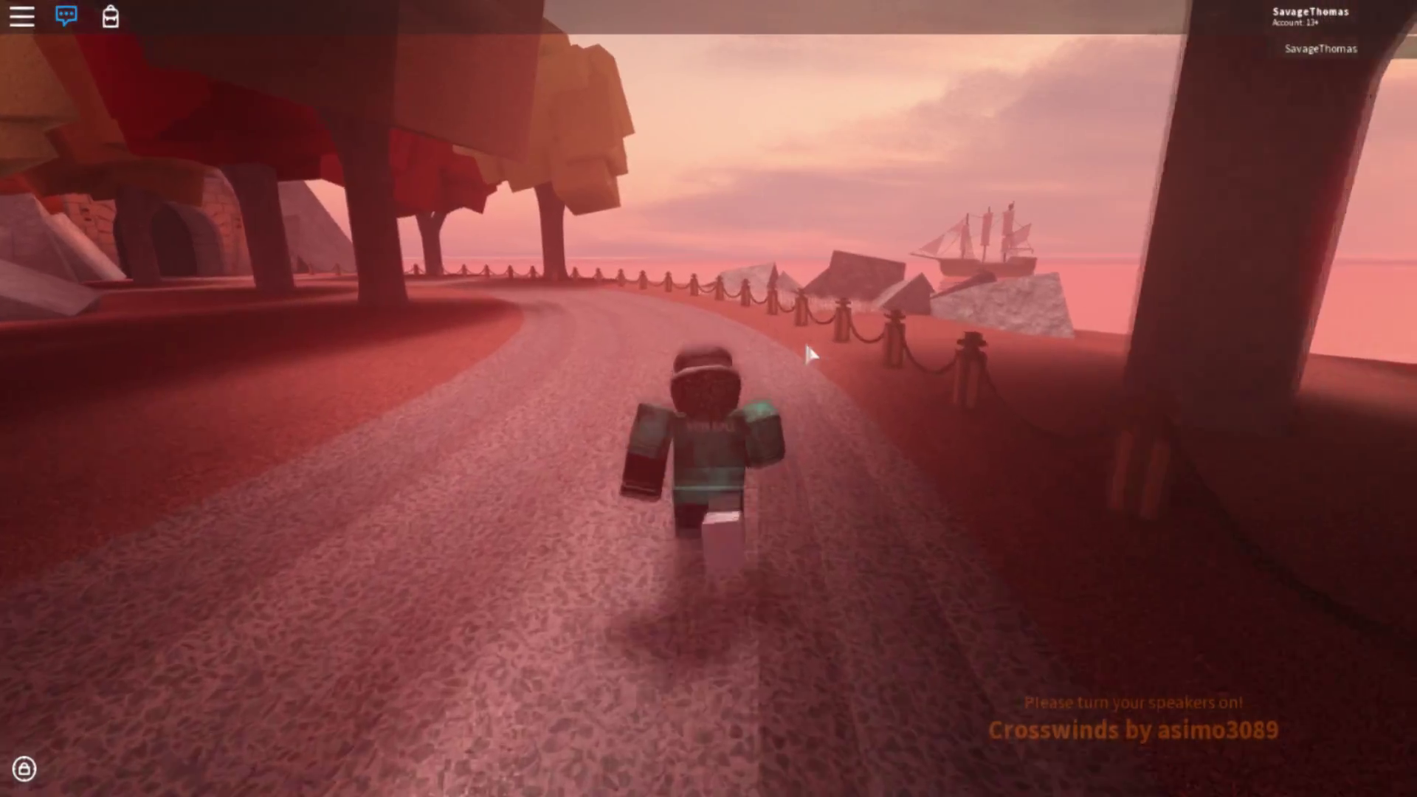
key("w")
key("w")
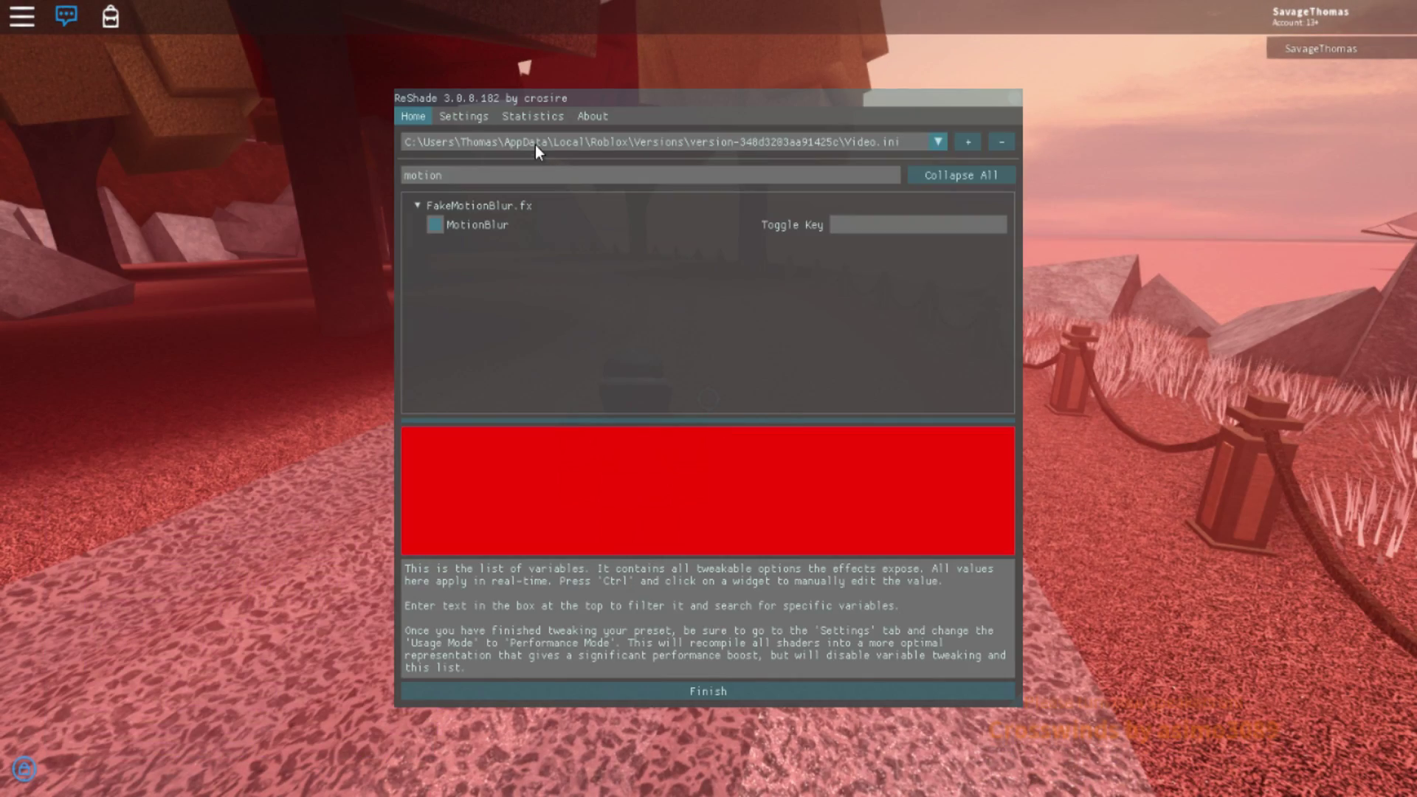
- Check the performance statistics, then turn off the FPS display and toggle the clock on and off in Settings
left_click(529, 120)
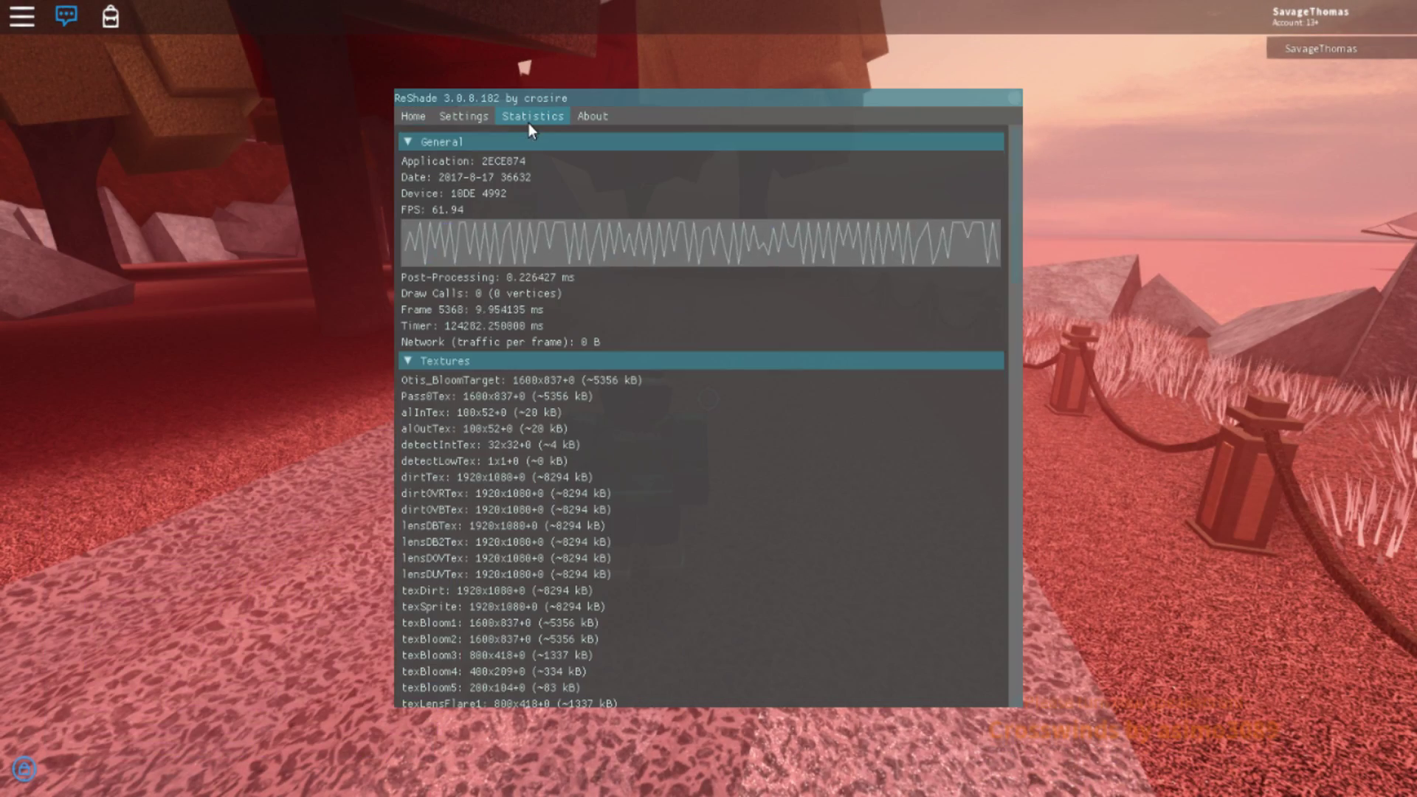
left_click(463, 122)
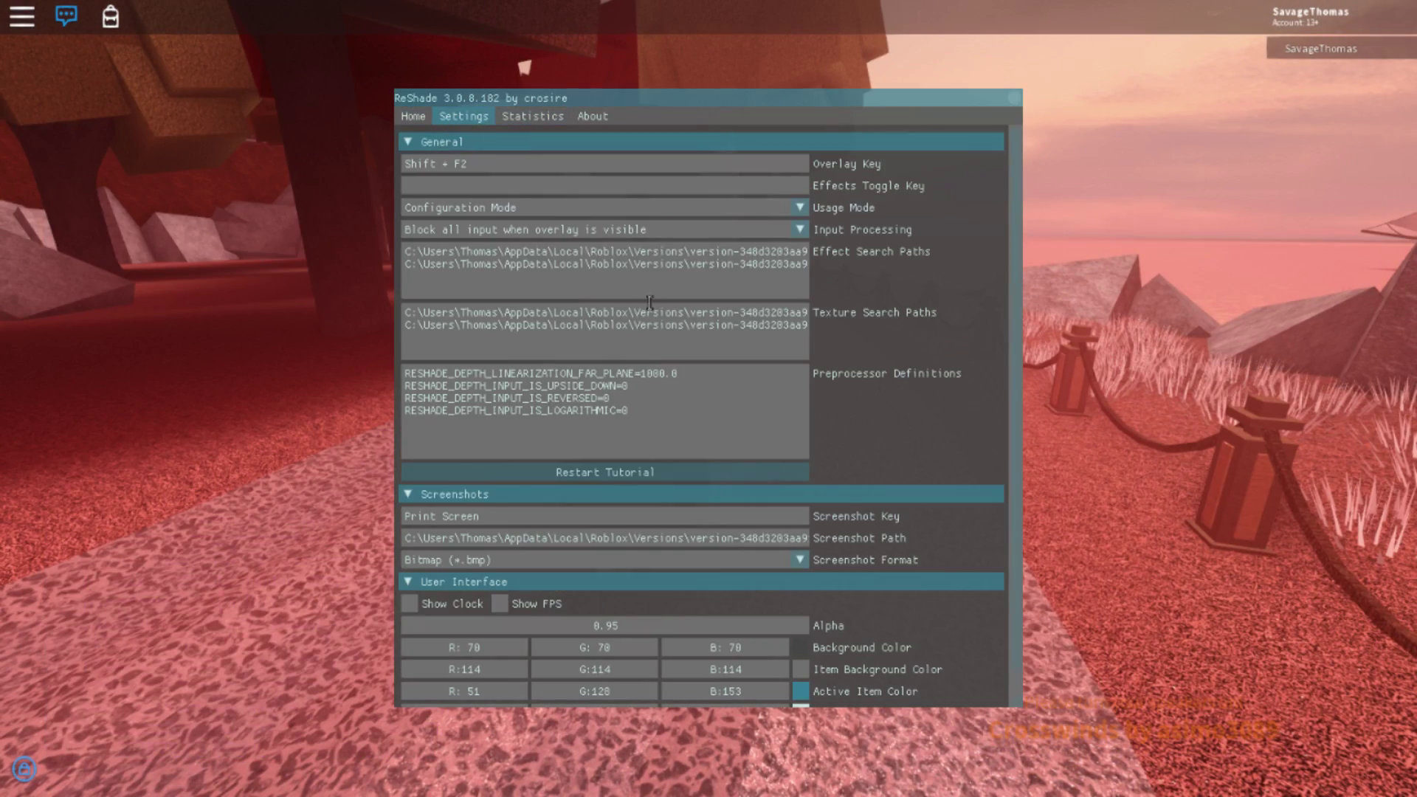
left_click(508, 607)
left_click(459, 601)
left_click(451, 600)
- Return to the effects list, close the ReShade overlay and resume Crosswinds gameplay
left_click(413, 116)
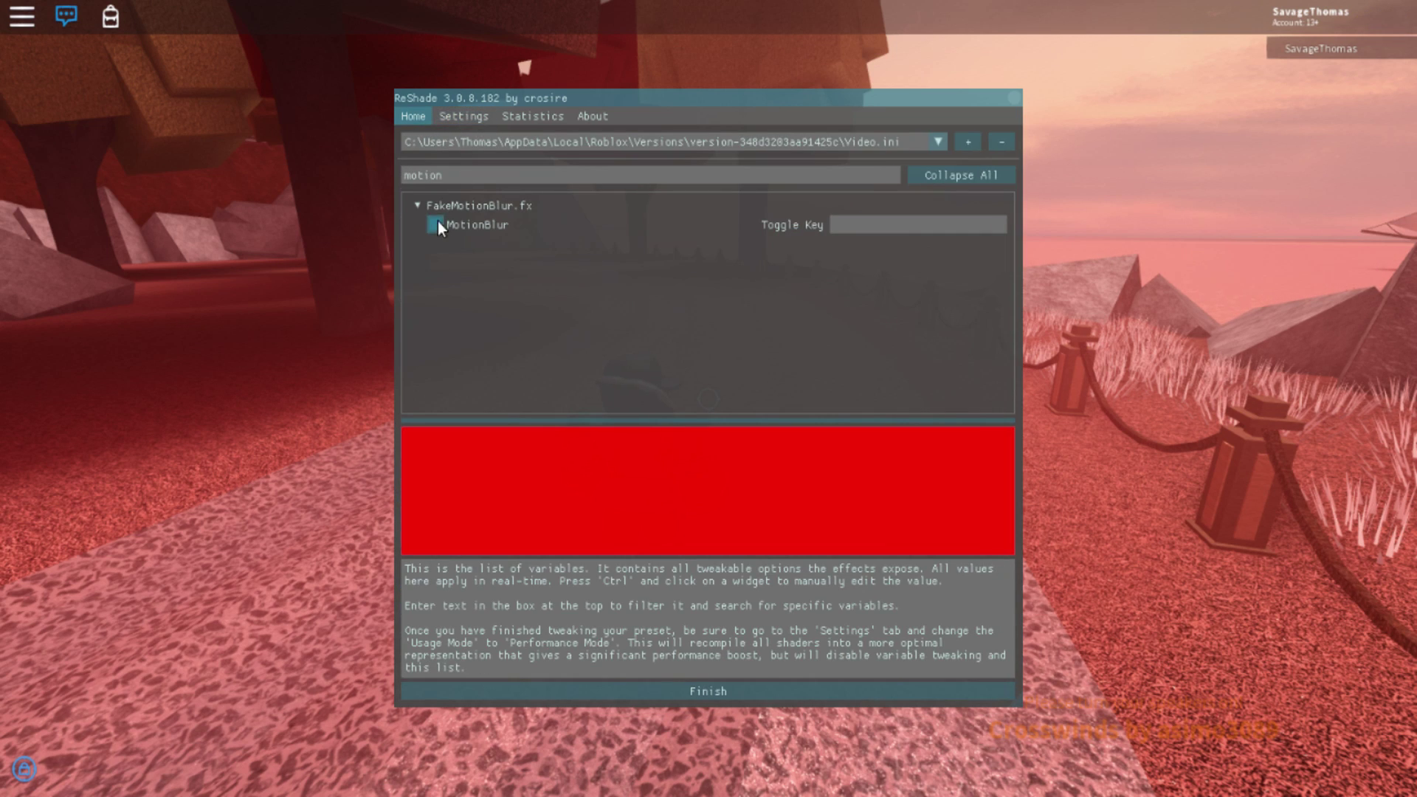
key("Home")
key("w")
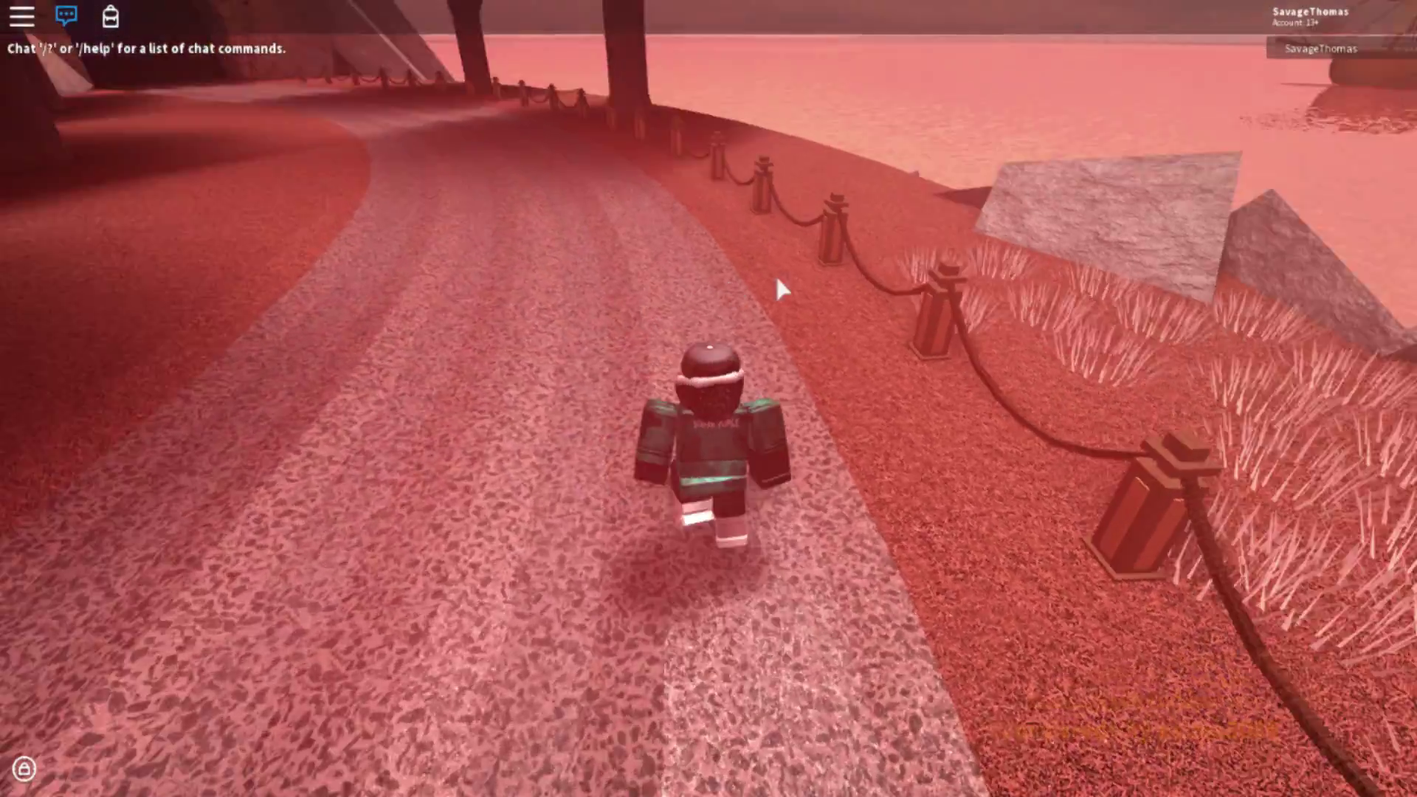